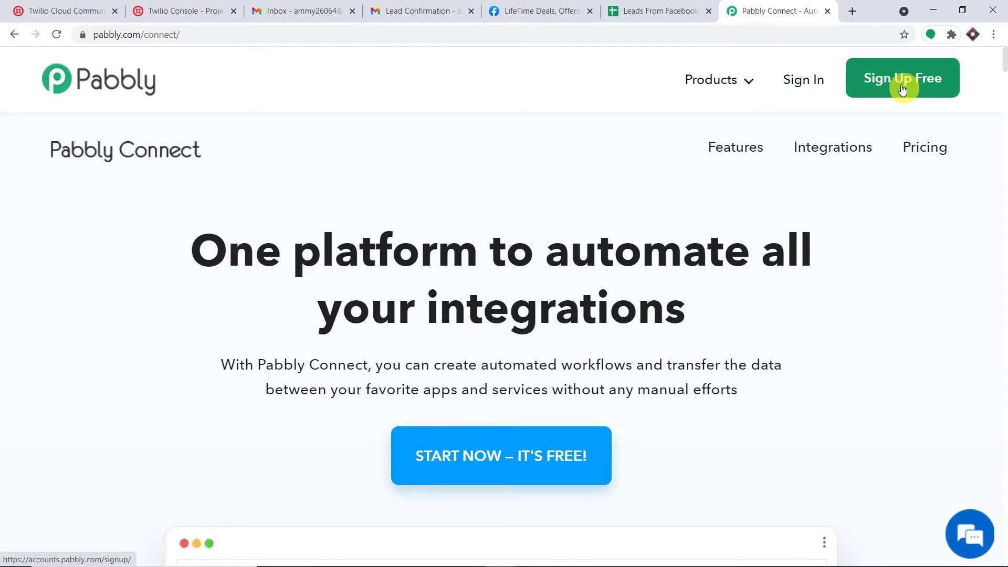
Go to the Pabbly account's app list and open the Connect application
{"action": "left_click", "coordinate": [809, 84]}
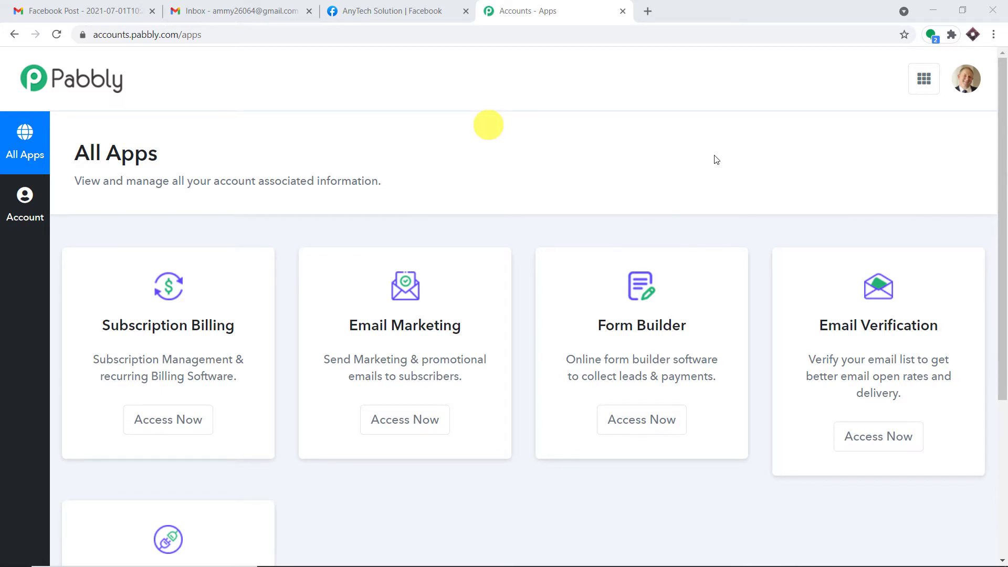
{"action": "scroll", "coordinate": [491, 210], "scroll_direction": "down", "scroll_amount": 5}
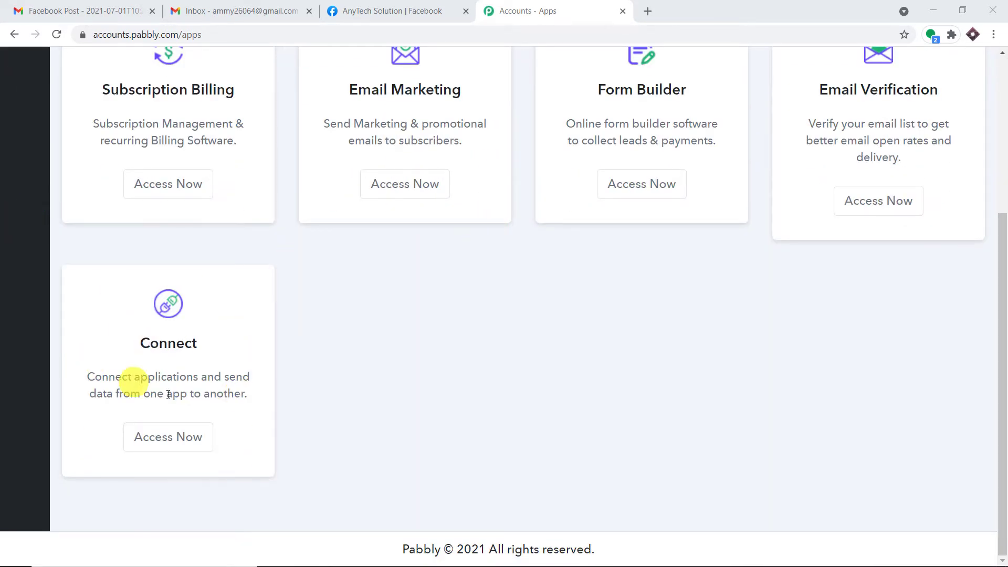
{"action": "left_click", "coordinate": [176, 443]}
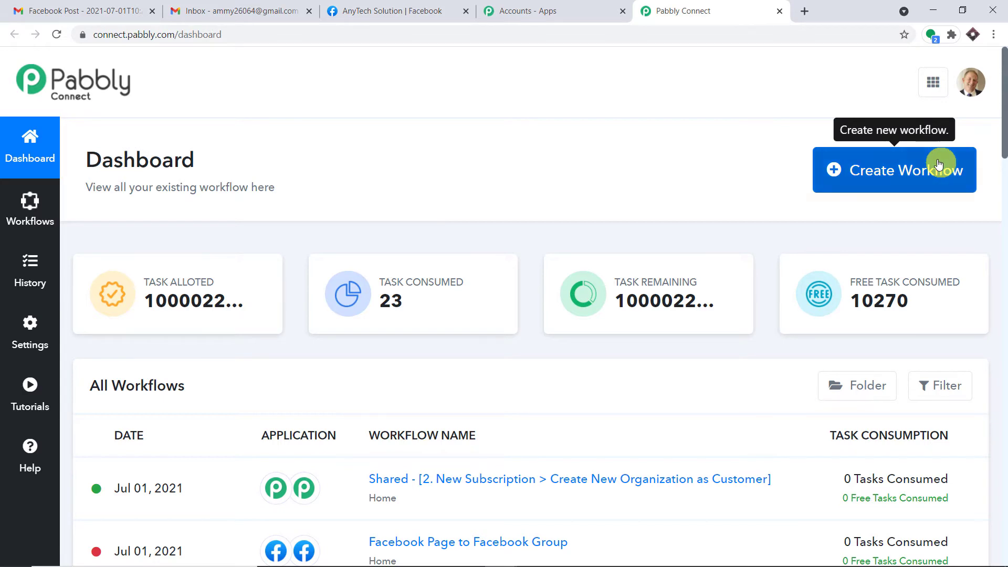
Create a new workflow named "Facebook to Gmail"
{"action": "left_click", "coordinate": [938, 164]}
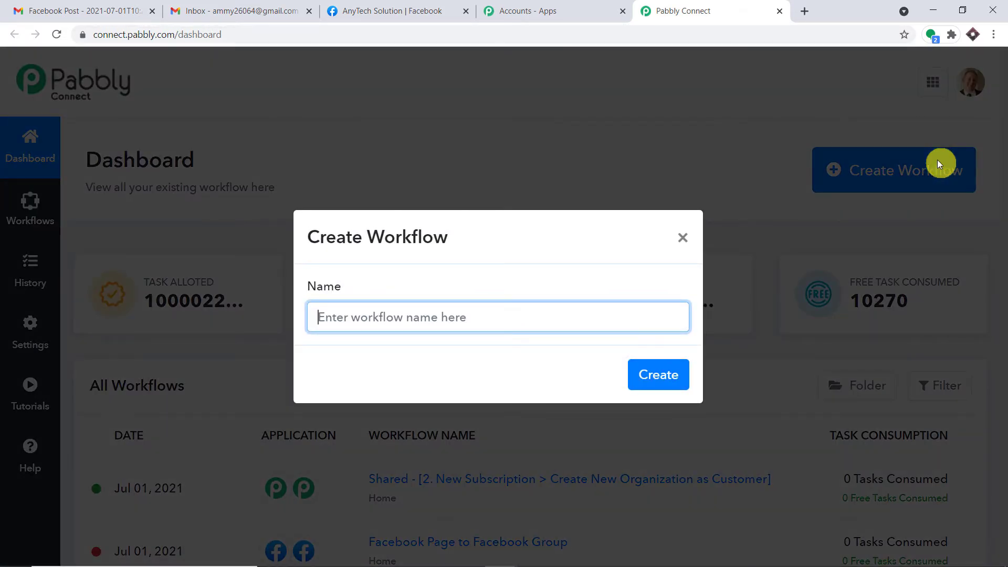
{"action": "type", "text": "Fac"}
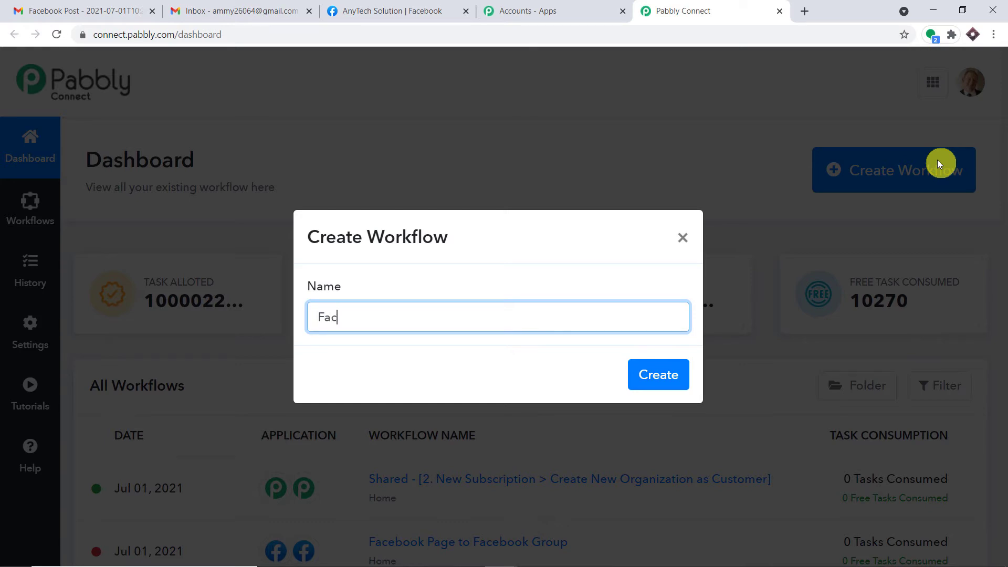
{"action": "type", "text": "ebook to Gmail"}
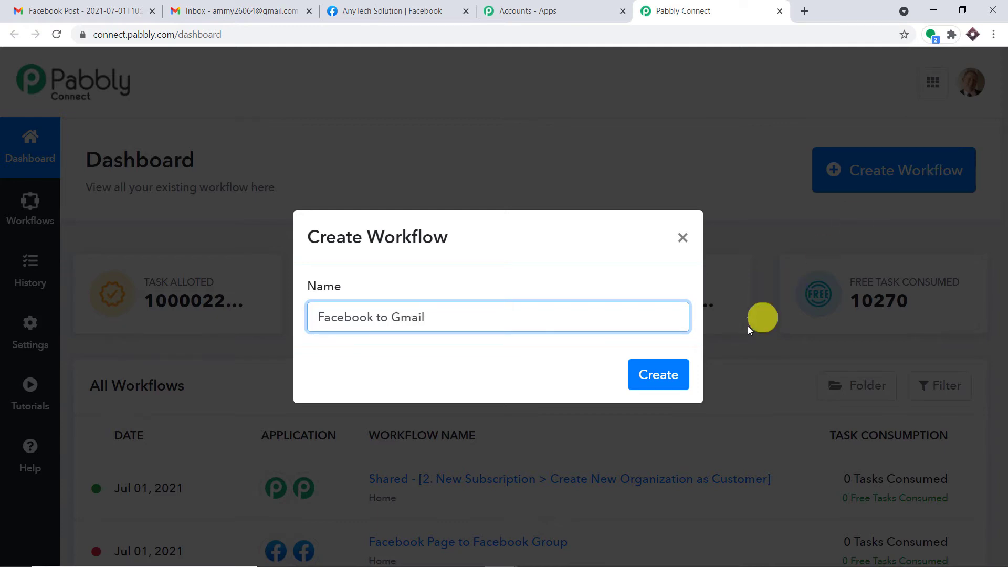
{"action": "left_click", "coordinate": [670, 374]}
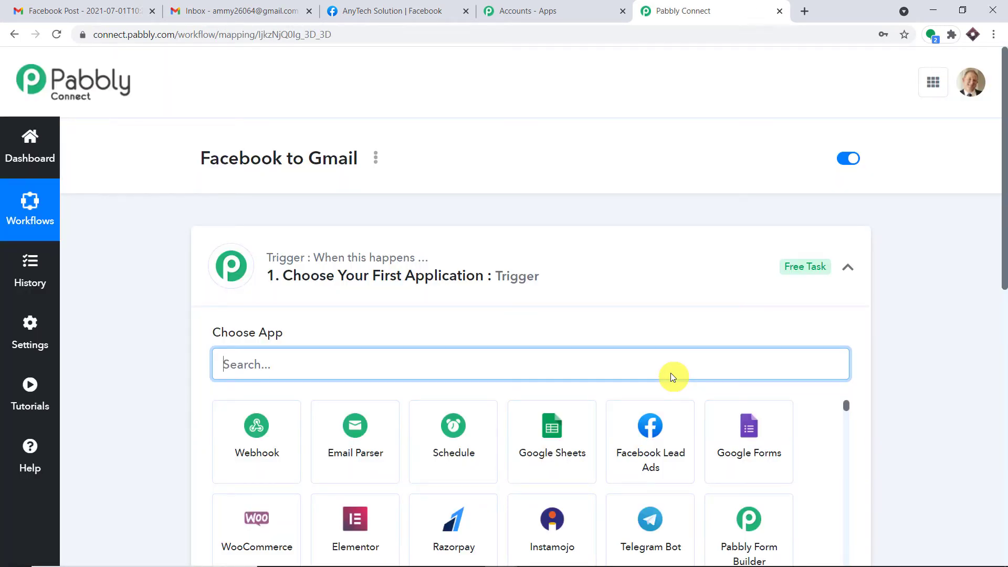
{"action": "left_click", "coordinate": [449, 257]}
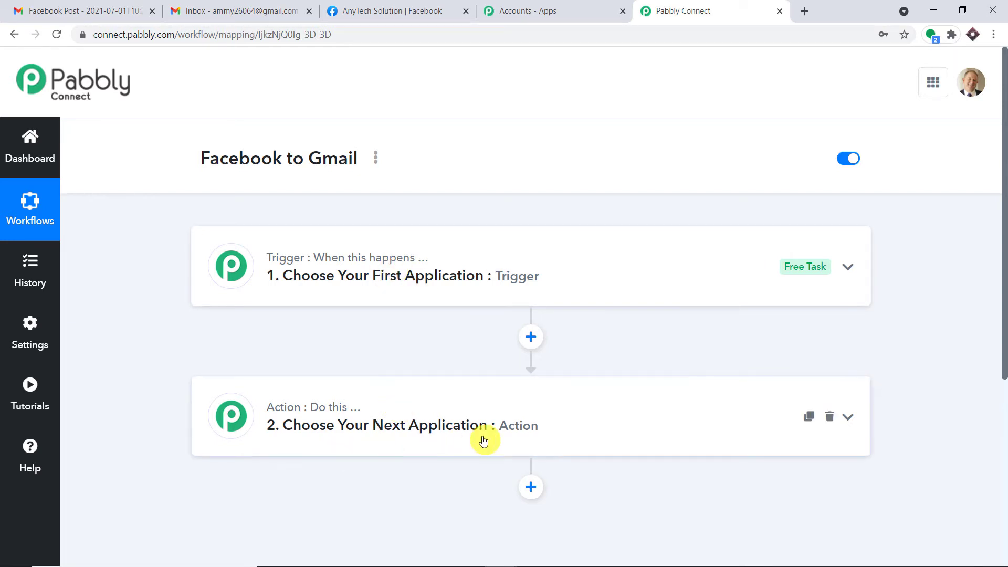
{"action": "left_click_drag", "start_coordinate": [198, 164], "coordinate": [360, 157]}
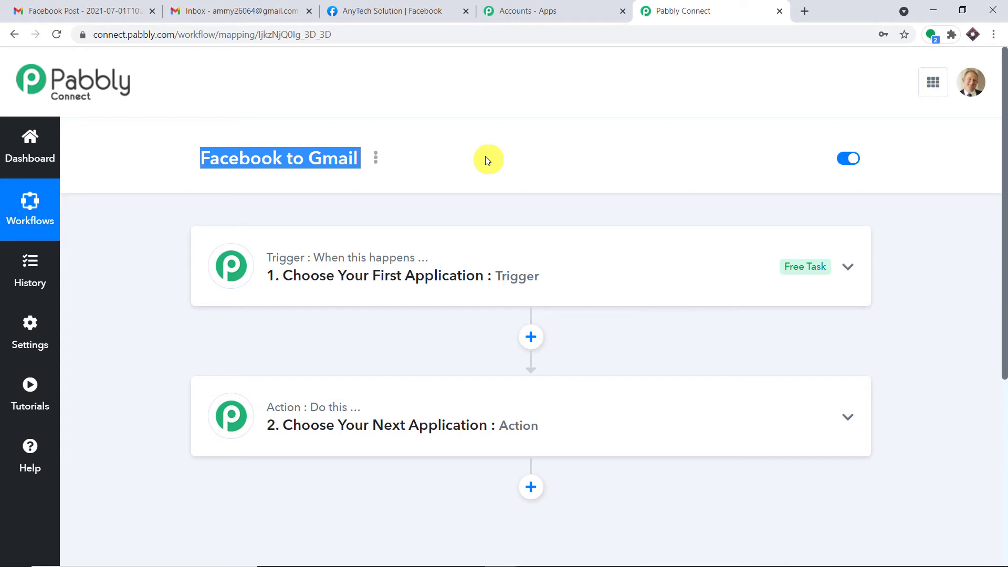
{"action": "left_click", "coordinate": [506, 259]}
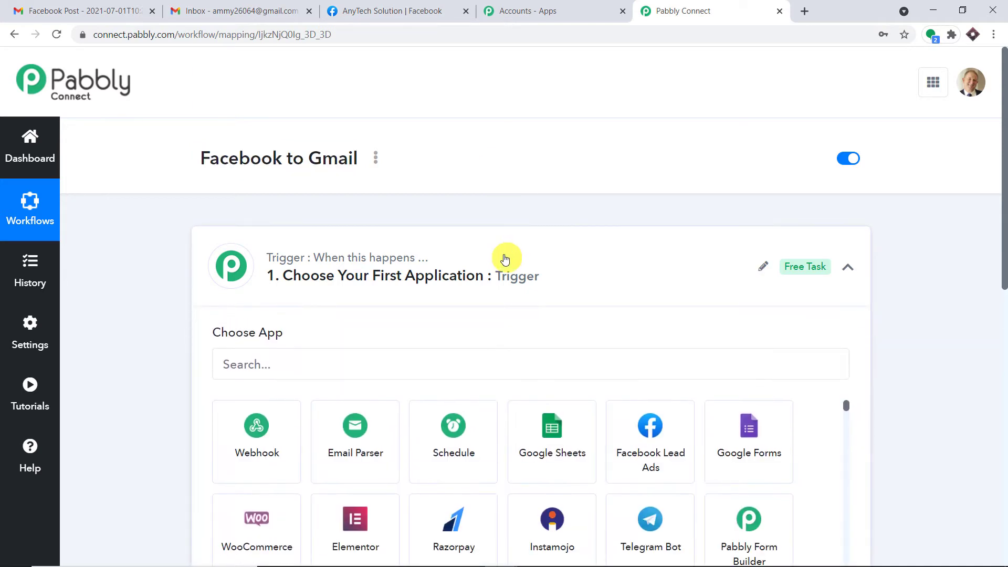
Set the workflow's trigger app to Facebook Pages with New Post as the trigger event
{"action": "left_click", "coordinate": [411, 227]}
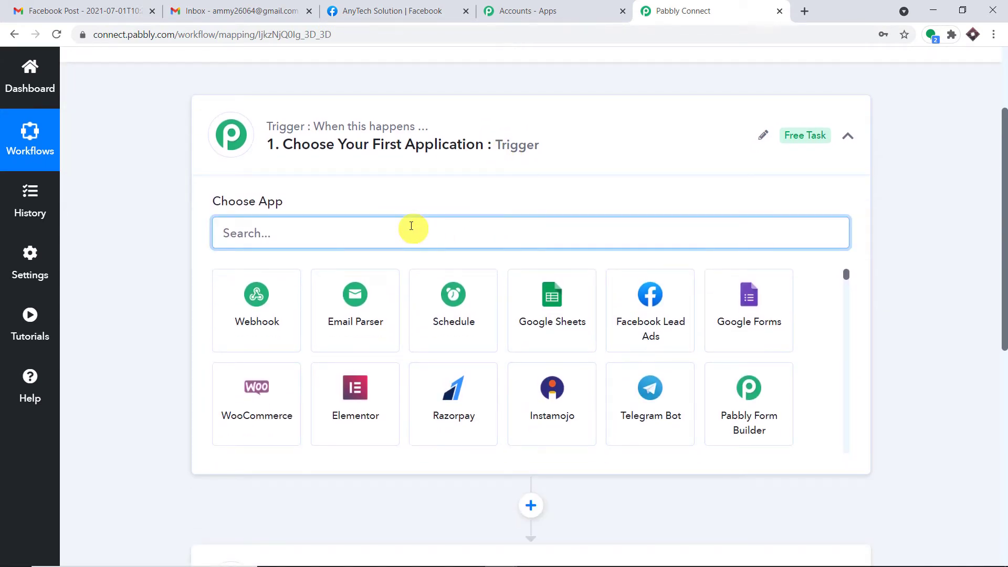
{"action": "type", "text": "face"}
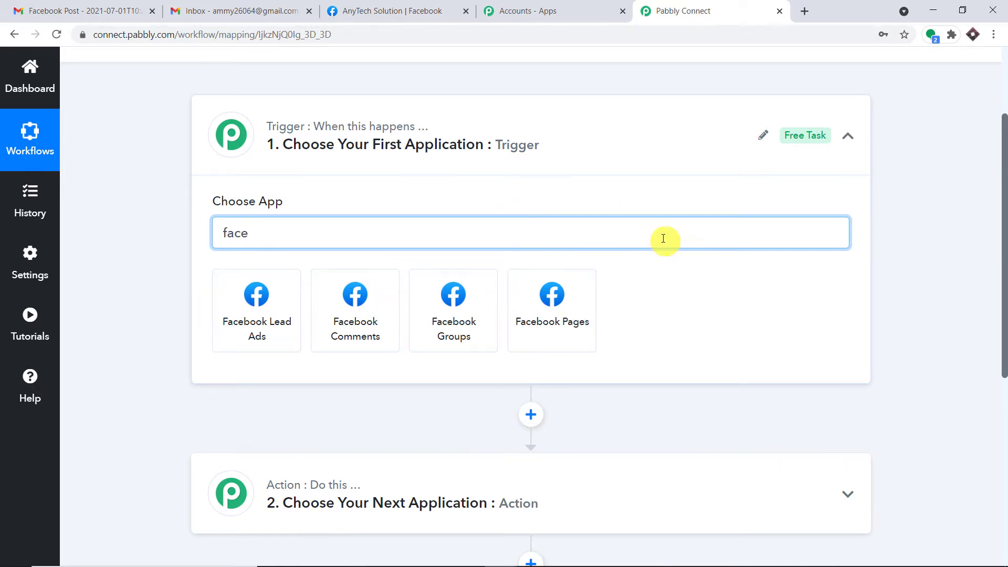
{"action": "left_click", "coordinate": [553, 300]}
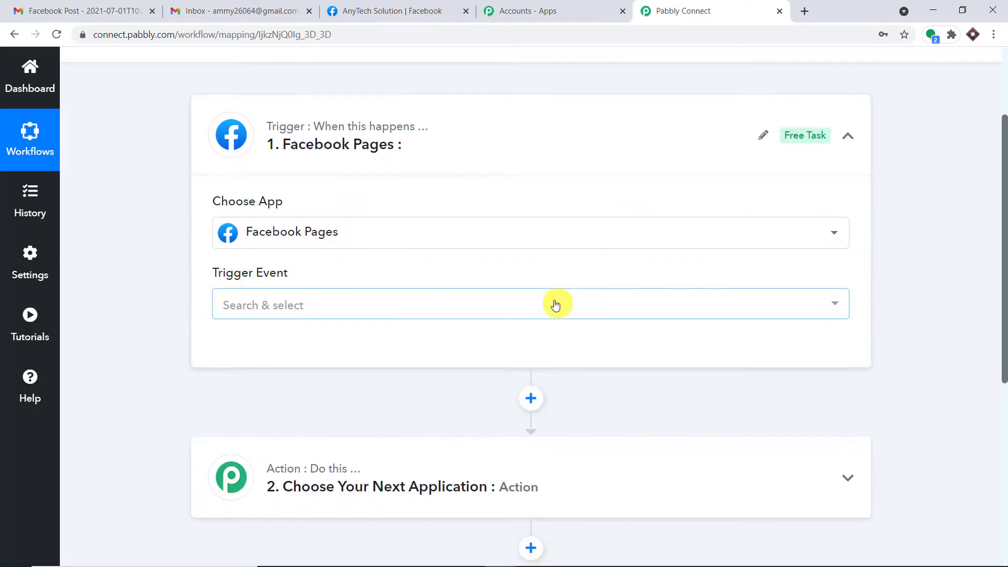
{"action": "left_click", "coordinate": [461, 310]}
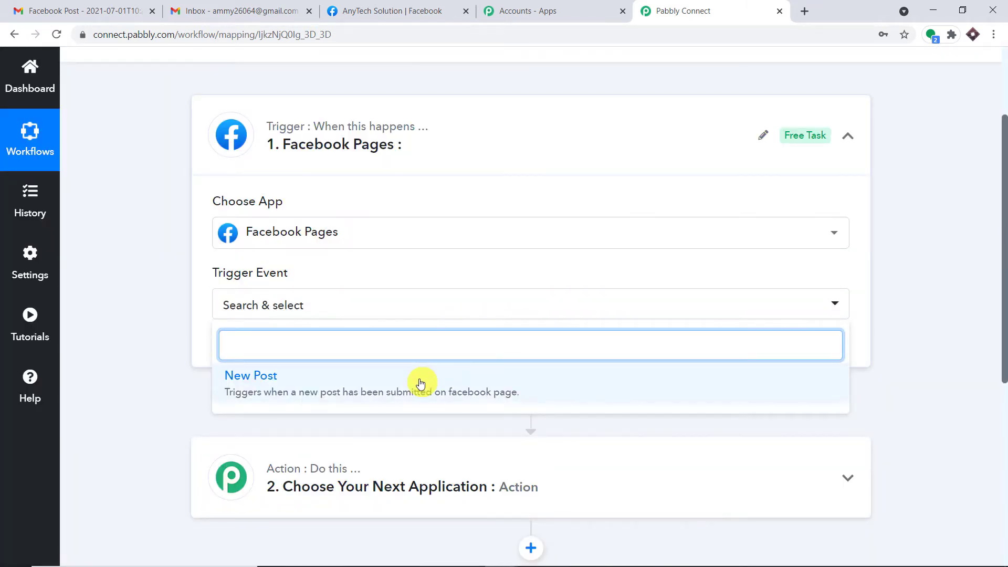
{"action": "left_click", "coordinate": [417, 381]}
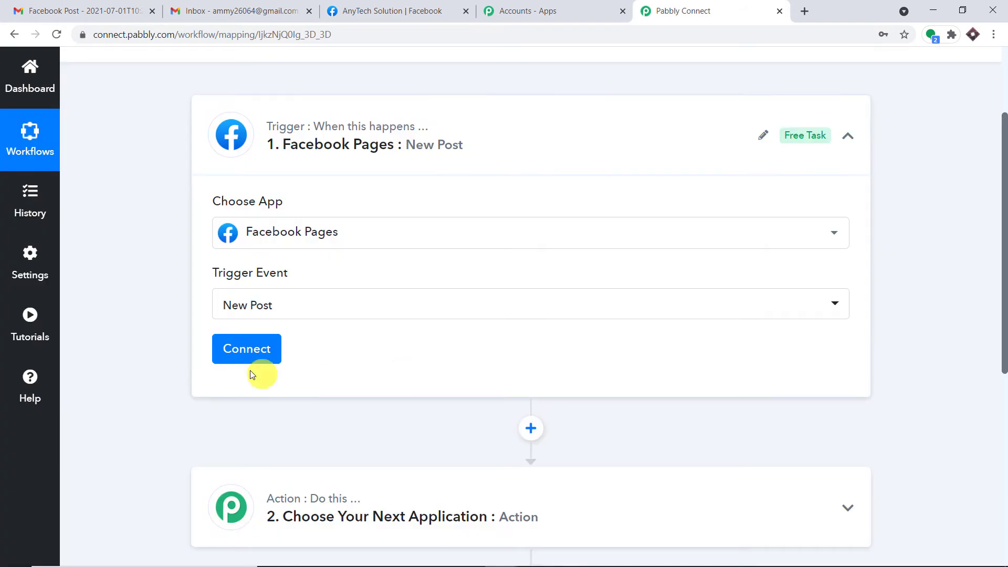
Connect the trigger to Facebook Pages through a new connection
{"action": "left_click", "coordinate": [234, 351]}
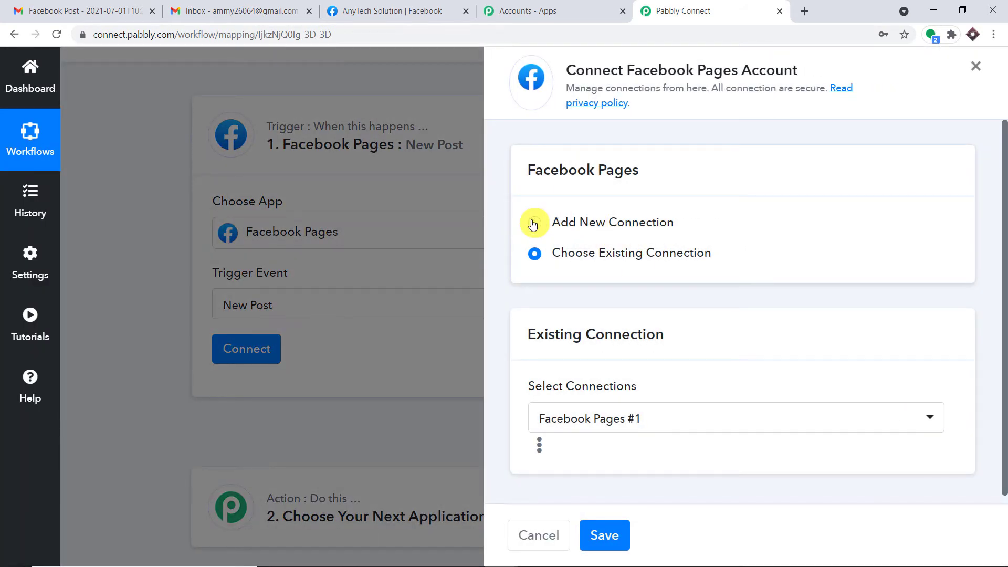
{"action": "left_click", "coordinate": [533, 225]}
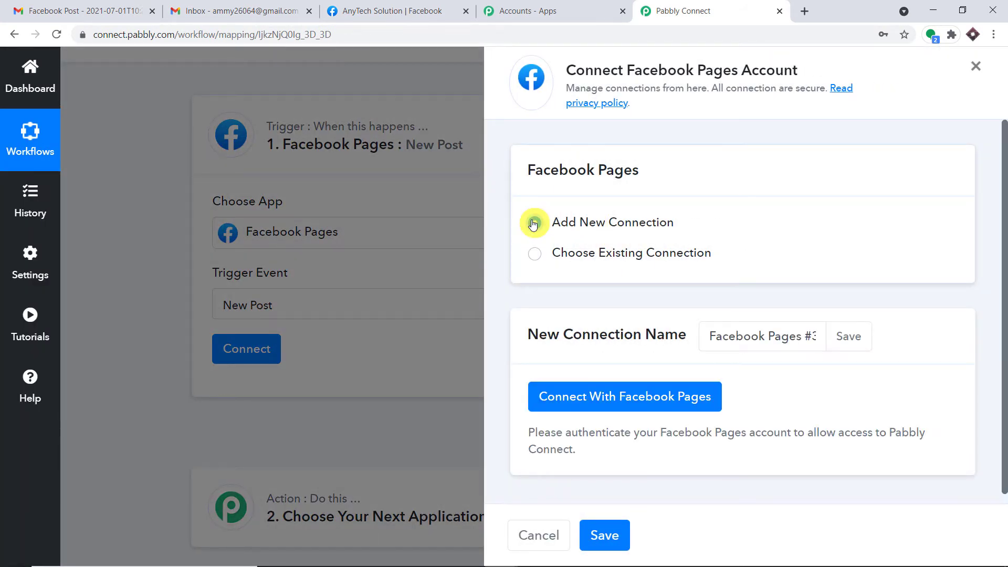
{"action": "left_click", "coordinate": [628, 403]}
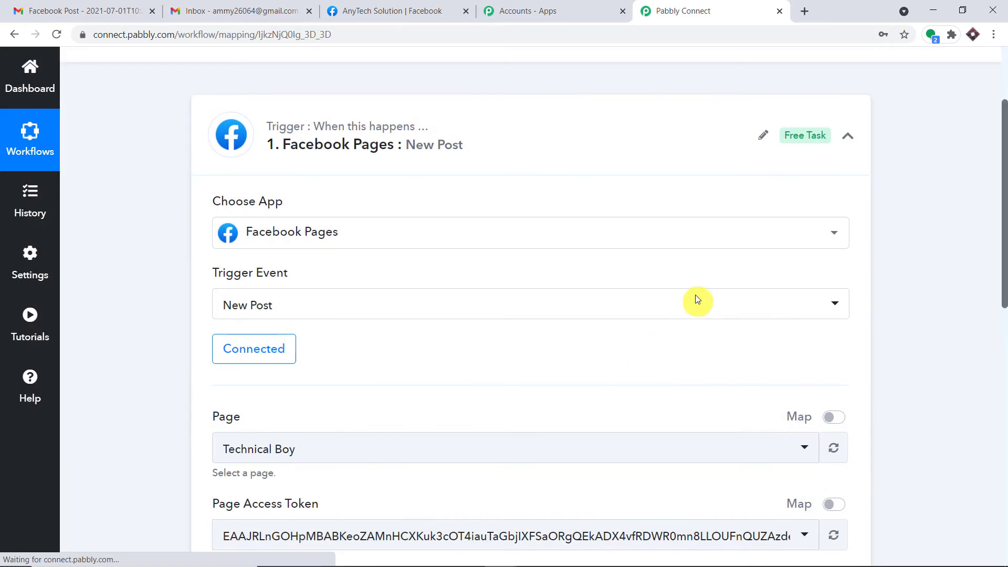
Browse the Facebook pages available for the trigger's Page field
{"action": "scroll", "coordinate": [686, 310], "scroll_direction": "down", "scroll_amount": 4}
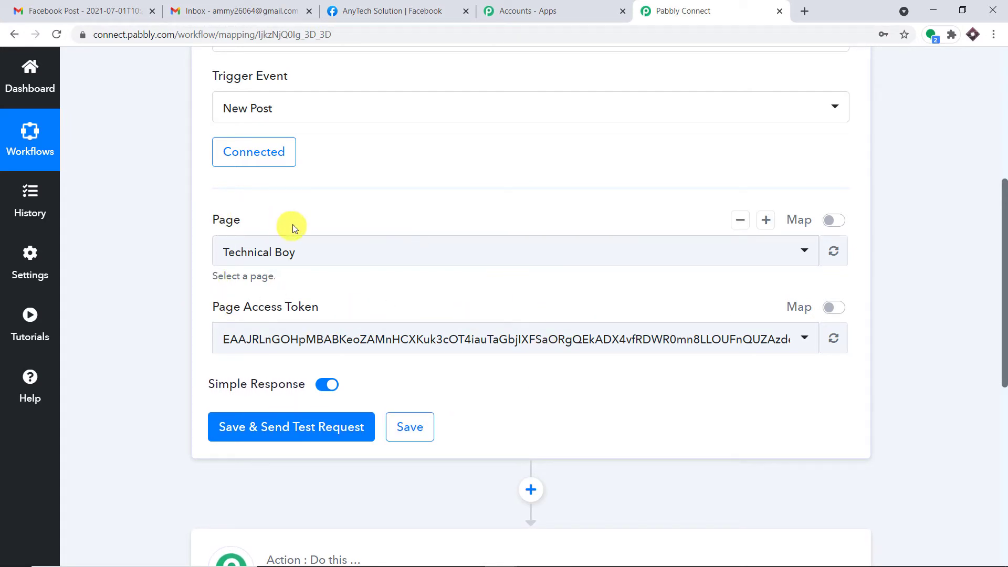
{"action": "left_click", "coordinate": [334, 254]}
{"action": "scroll", "coordinate": [452, 392], "scroll_direction": "down", "scroll_amount": 10}
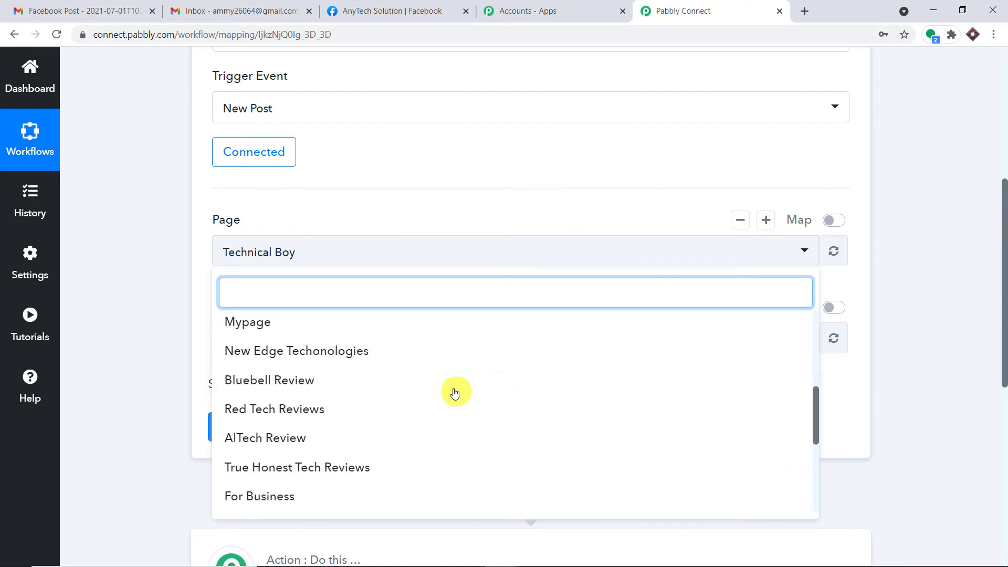
{"action": "scroll", "coordinate": [451, 406], "scroll_direction": "up", "scroll_amount": 6}
{"action": "scroll", "coordinate": [452, 405], "scroll_direction": "up", "scroll_amount": 3}
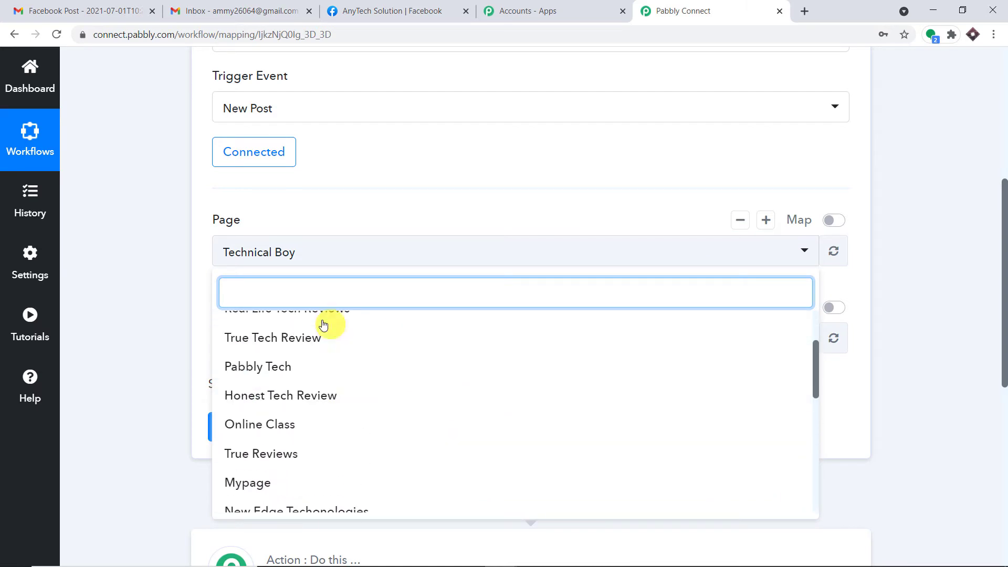
Switch to Facebook and look through the list of pages managed by the account
{"action": "left_click", "coordinate": [402, 4]}
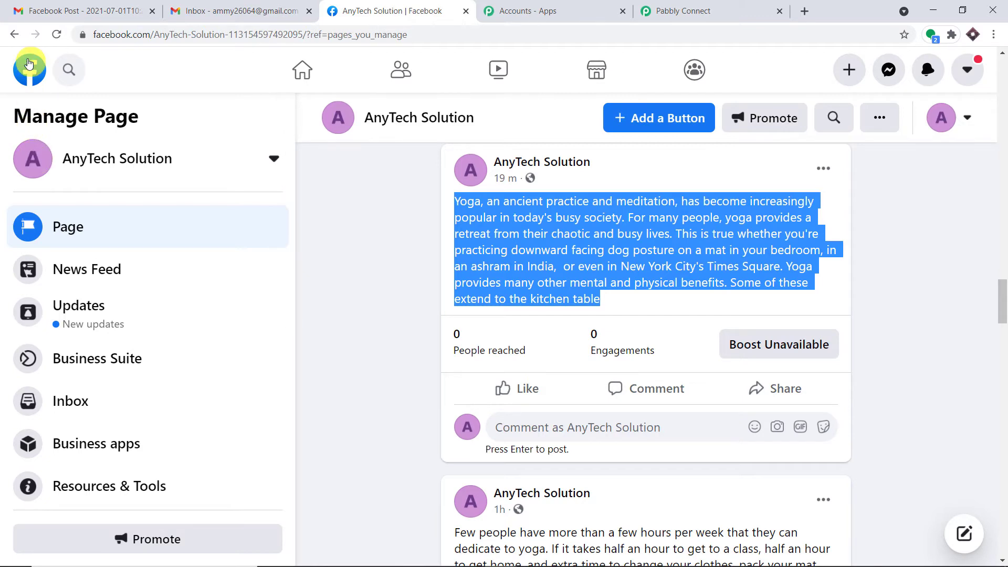
{"action": "left_click", "coordinate": [29, 70]}
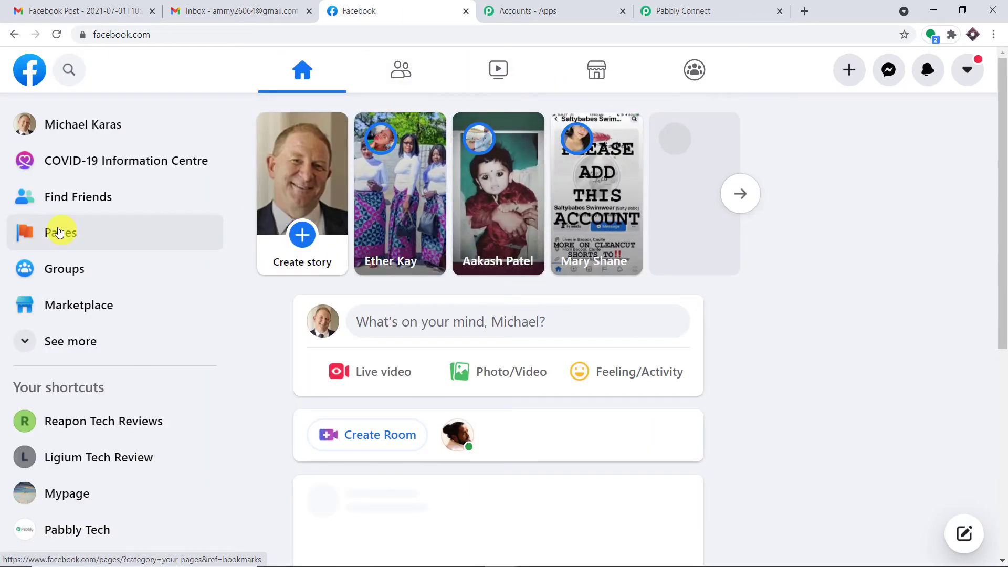
{"action": "left_click", "coordinate": [61, 231]}
{"action": "scroll", "coordinate": [522, 215], "scroll_direction": "down", "scroll_amount": 20}
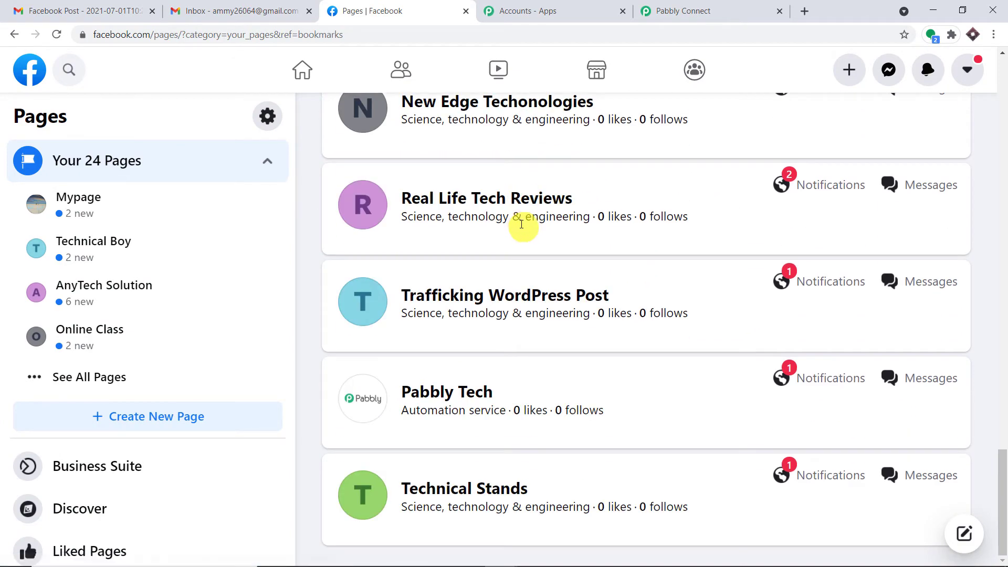
{"action": "scroll", "coordinate": [522, 225], "scroll_direction": "up", "scroll_amount": 20}
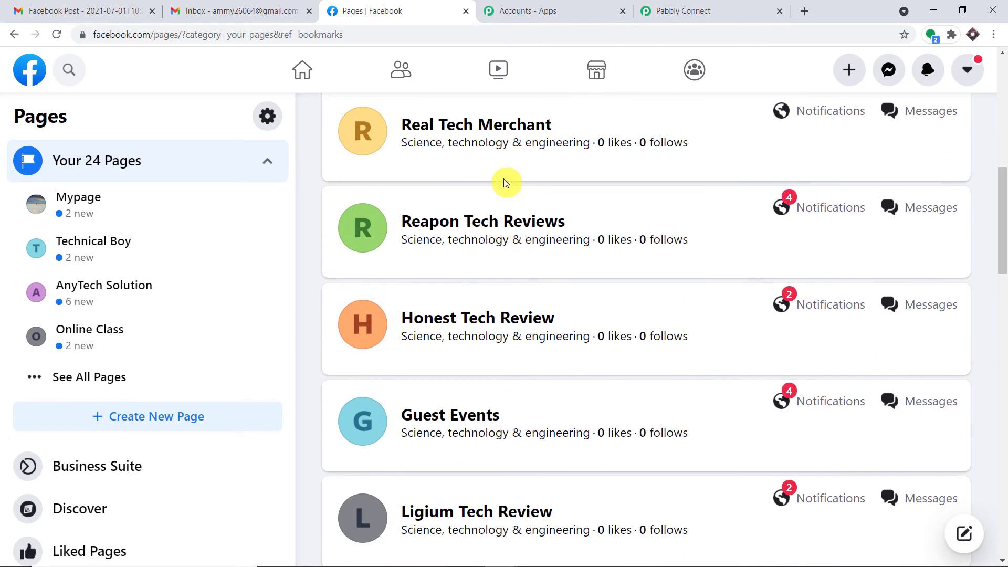
{"action": "scroll", "coordinate": [506, 180], "scroll_direction": "up", "scroll_amount": 10}
Return to Pabbly Connect and set the trigger's page to AnyTech Solution
{"action": "left_click", "coordinate": [739, 4]}
{"action": "scroll", "coordinate": [416, 378], "scroll_direction": "down", "scroll_amount": 8}
{"action": "scroll", "coordinate": [430, 416], "scroll_direction": "up", "scroll_amount": 6}
{"action": "scroll", "coordinate": [430, 417], "scroll_direction": "up", "scroll_amount": 5}
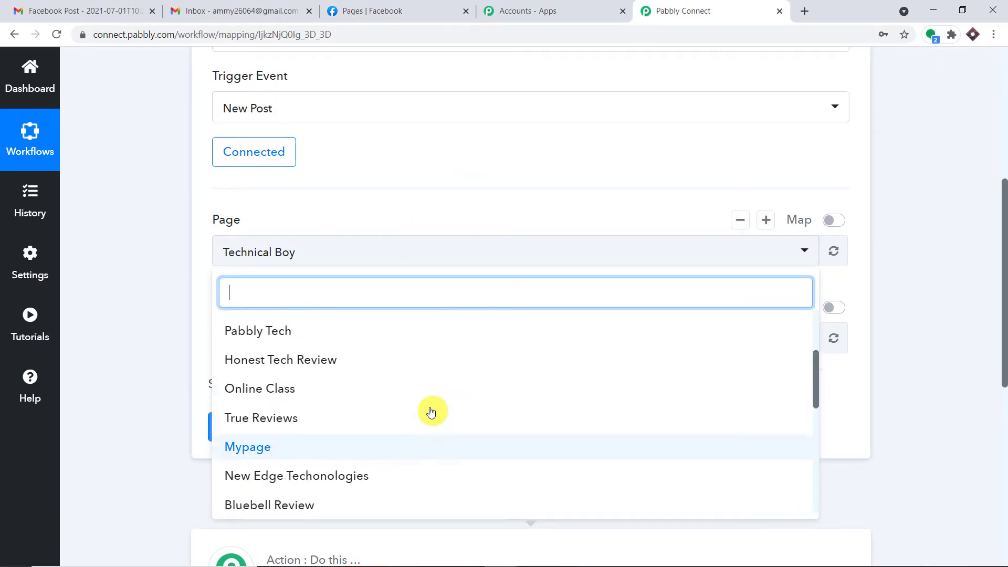
{"action": "scroll", "coordinate": [414, 396], "scroll_direction": "down", "scroll_amount": 8}
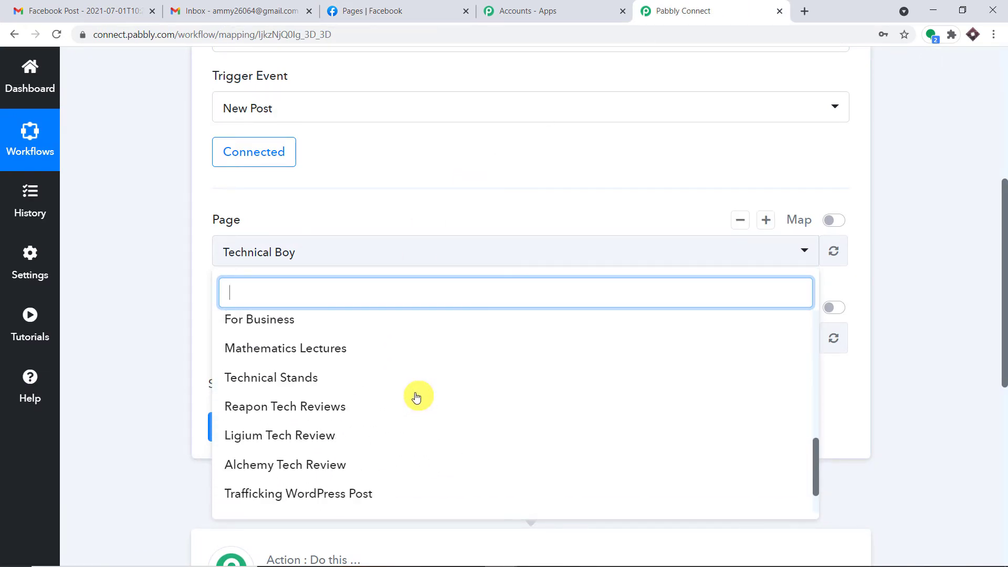
{"action": "left_click", "coordinate": [339, 470]}
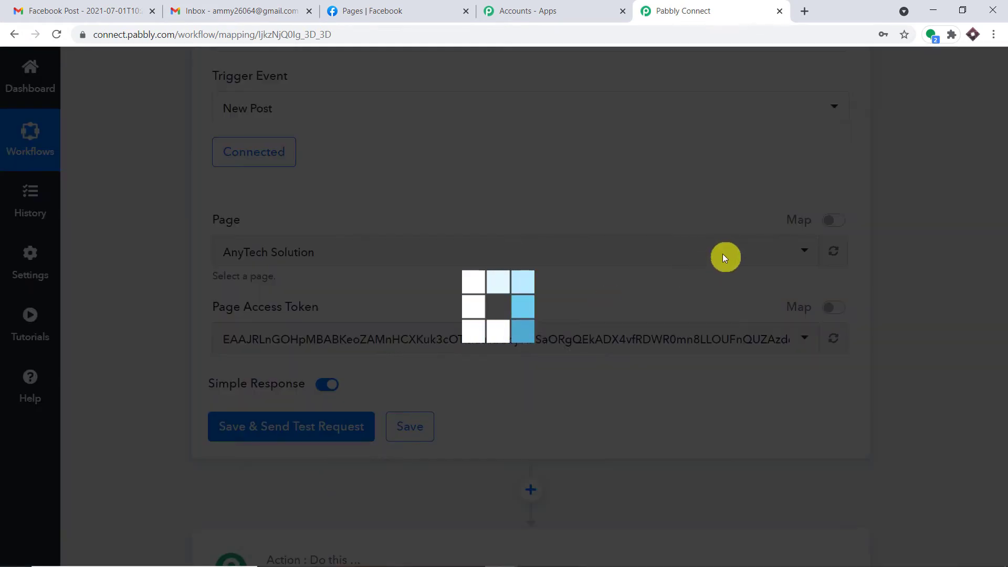
{"action": "scroll", "coordinate": [721, 255], "scroll_direction": "down", "scroll_amount": 1}
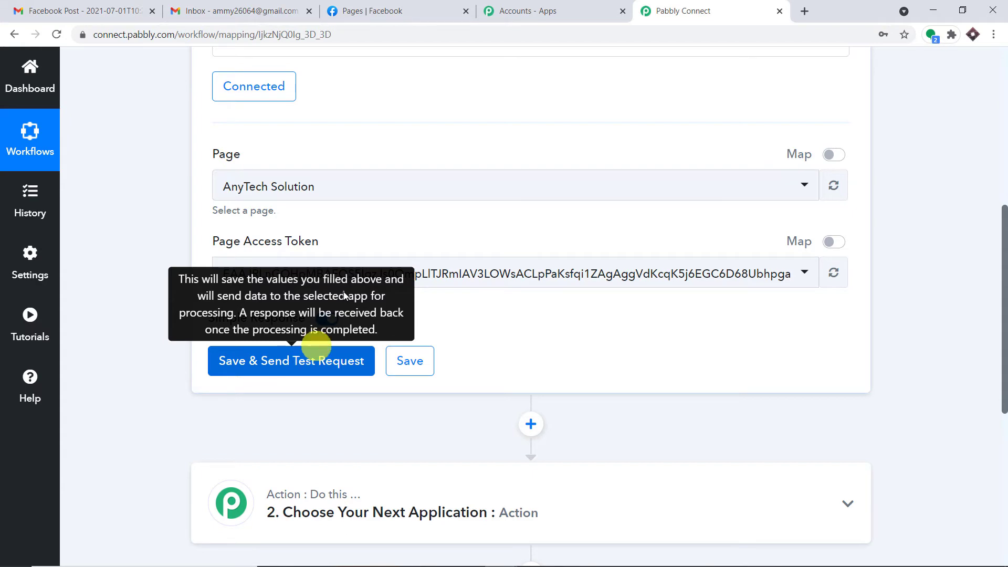
Open the AnyTech Solution page on Facebook, examine its latest post about yoga, and return to Pabbly Connect
{"action": "left_click", "coordinate": [368, 11]}
{"action": "left_click", "coordinate": [459, 374]}
{"action": "scroll", "coordinate": [541, 288], "scroll_direction": "down", "scroll_amount": 8}
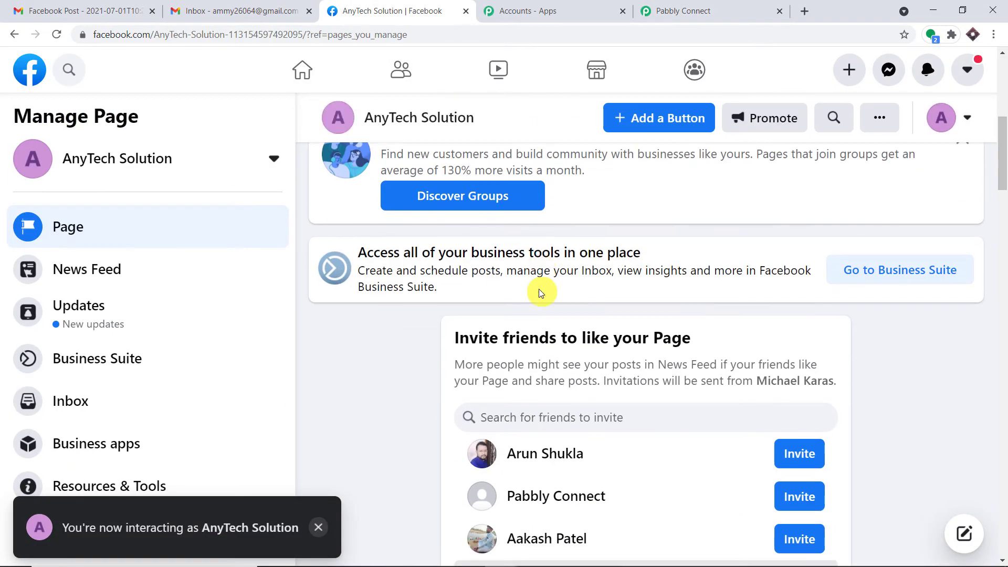
{"action": "scroll", "coordinate": [540, 292], "scroll_direction": "down", "scroll_amount": 15}
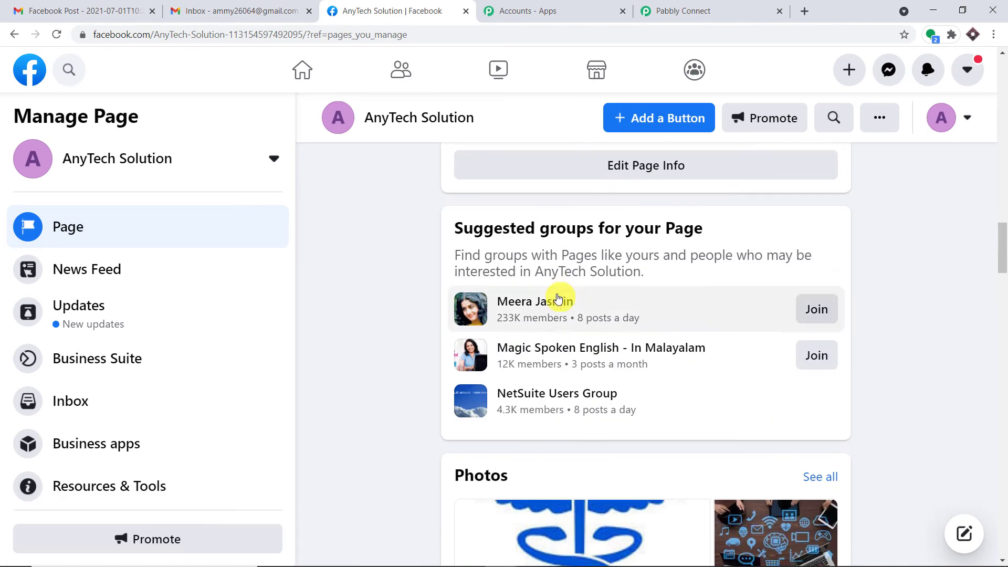
{"action": "scroll", "coordinate": [558, 298], "scroll_direction": "down", "scroll_amount": 15}
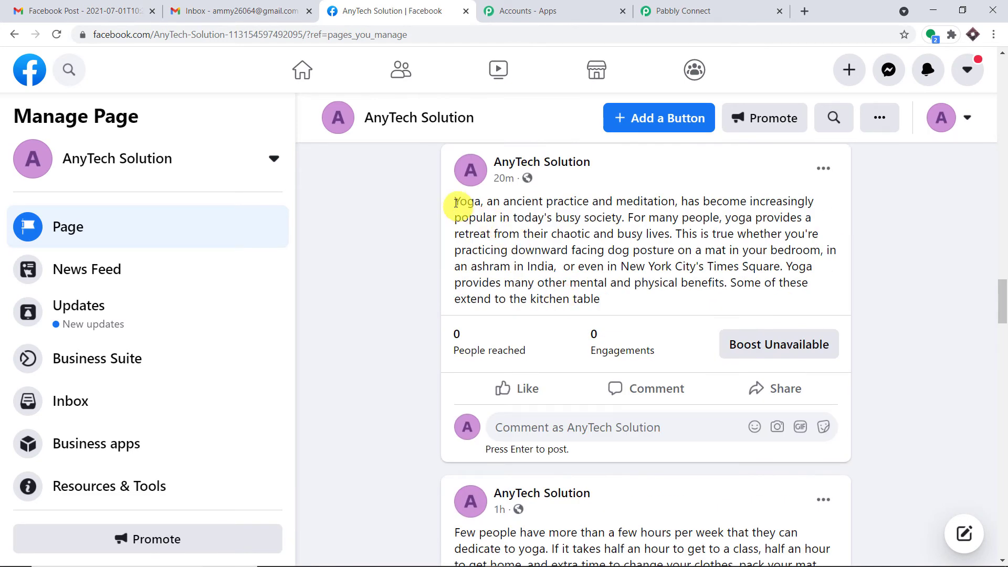
{"action": "left_click_drag", "start_coordinate": [456, 202], "coordinate": [651, 298]}
{"action": "left_click", "coordinate": [683, 11]}
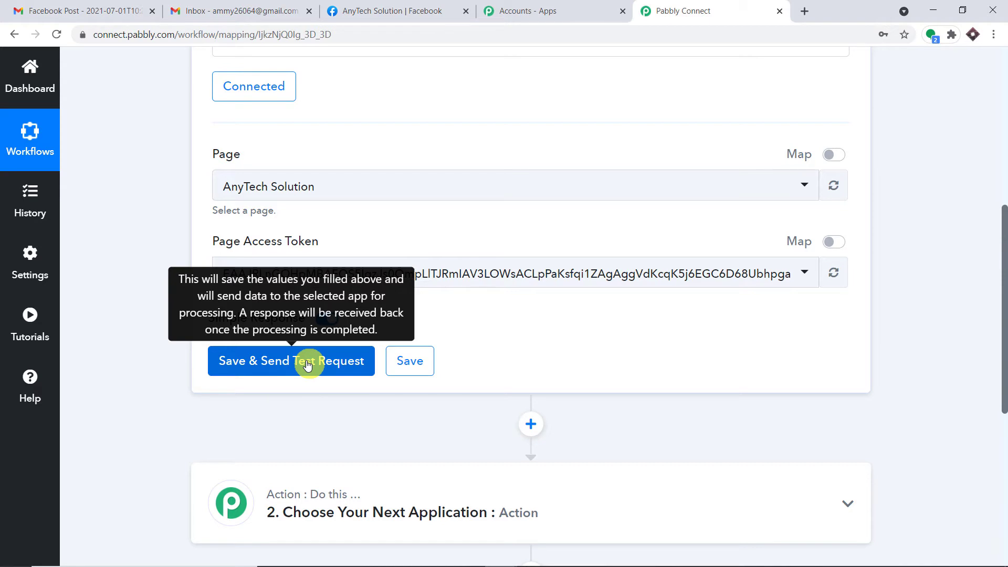
Switch to Facebook and publish a post defining meditation on the AnyTech Solution page, accepting the suggested comma removal after "mindfulness"
{"action": "left_click", "coordinate": [414, 5]}
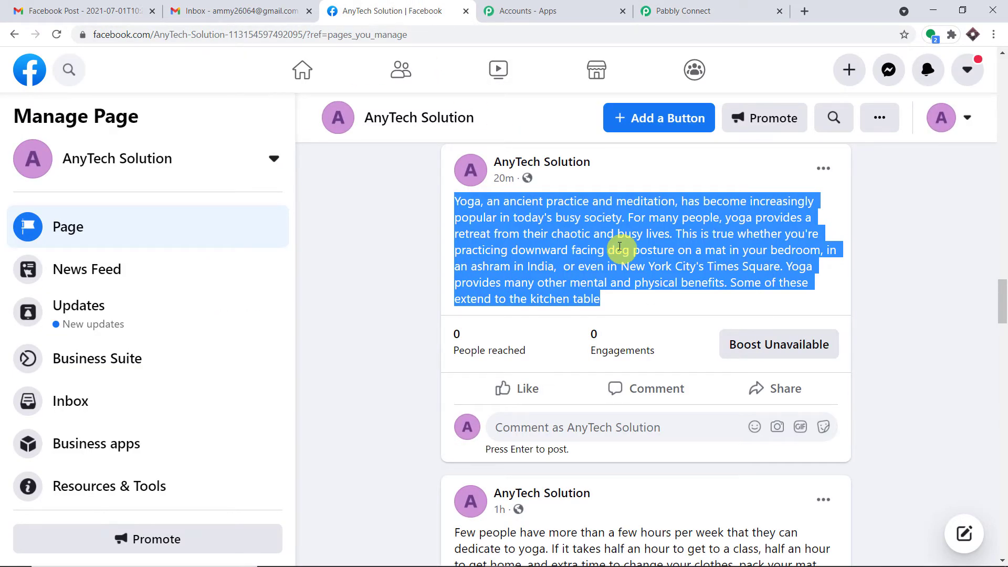
{"action": "scroll", "coordinate": [736, 315], "scroll_direction": "up", "scroll_amount": 5}
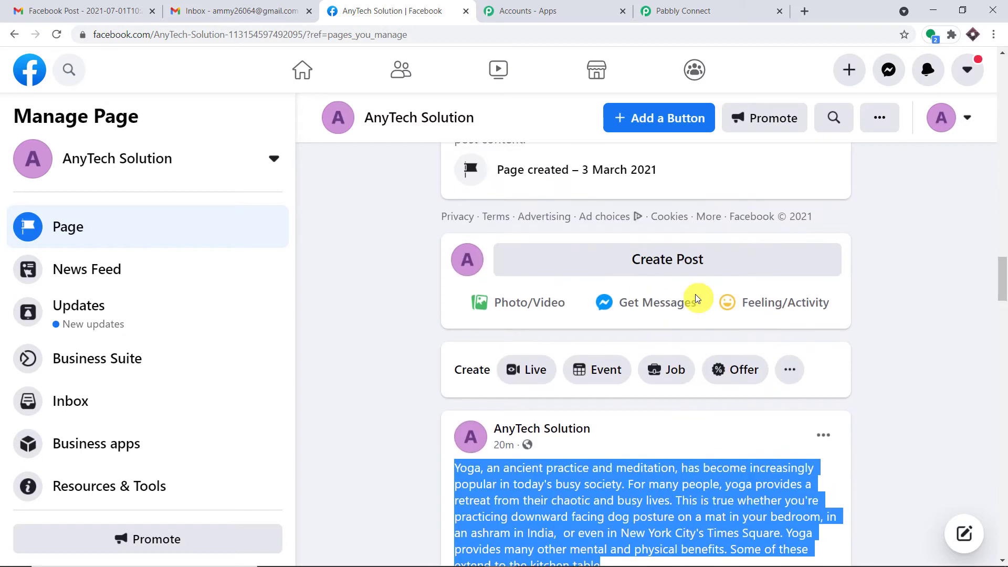
{"action": "scroll", "coordinate": [687, 307], "scroll_direction": "up", "scroll_amount": 1}
{"action": "left_click", "coordinate": [675, 321]}
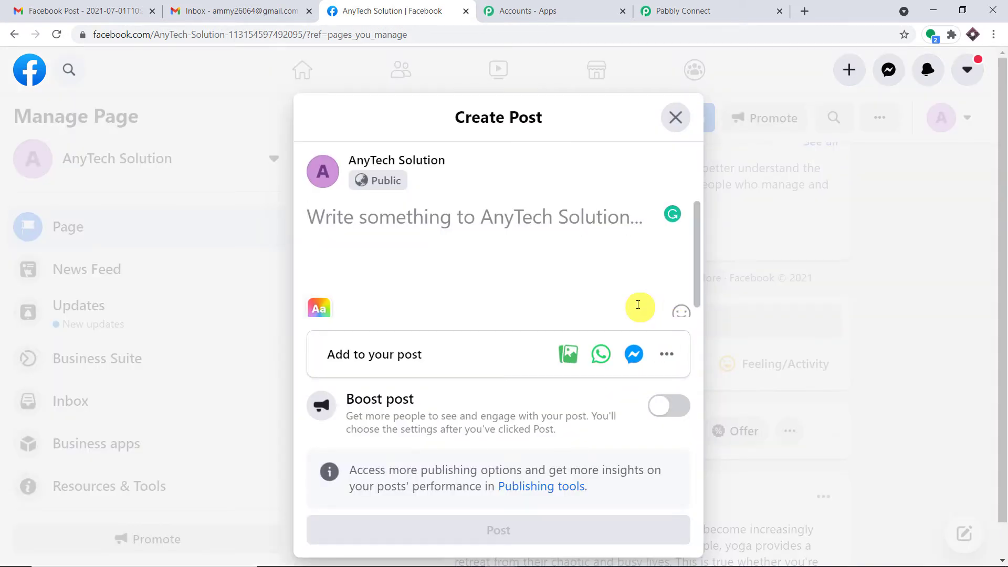
{"action": "type", "text": "Meditation is a practice where an individual uses a technique – such as mindfulness, or focusing the mind on a particular object, thought, or activity – to train attention and awareness, and achieve a mentally clear and emotionally calm and stable state."}
{"action": "left_click", "coordinate": [386, 230]}
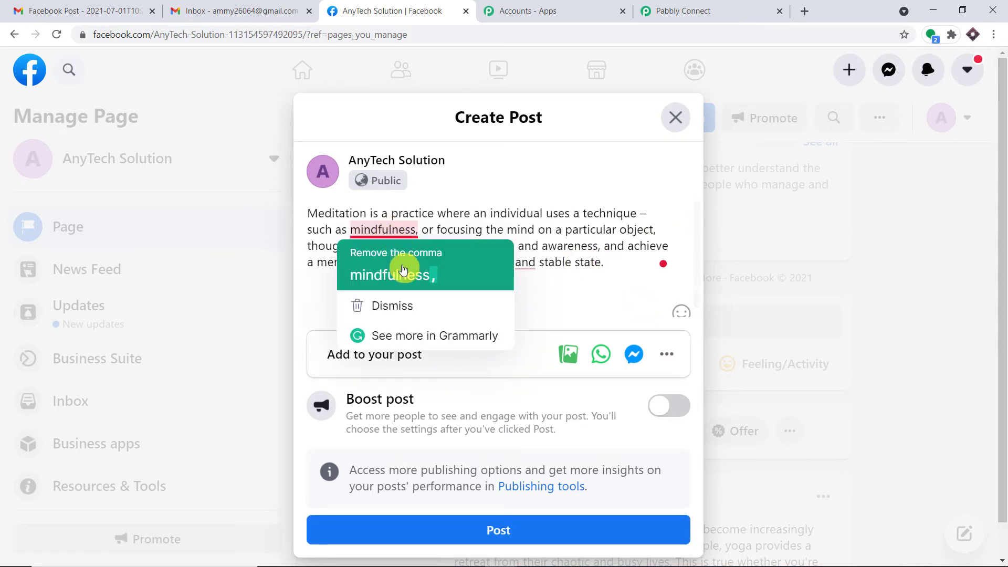
{"action": "left_click", "coordinate": [405, 272]}
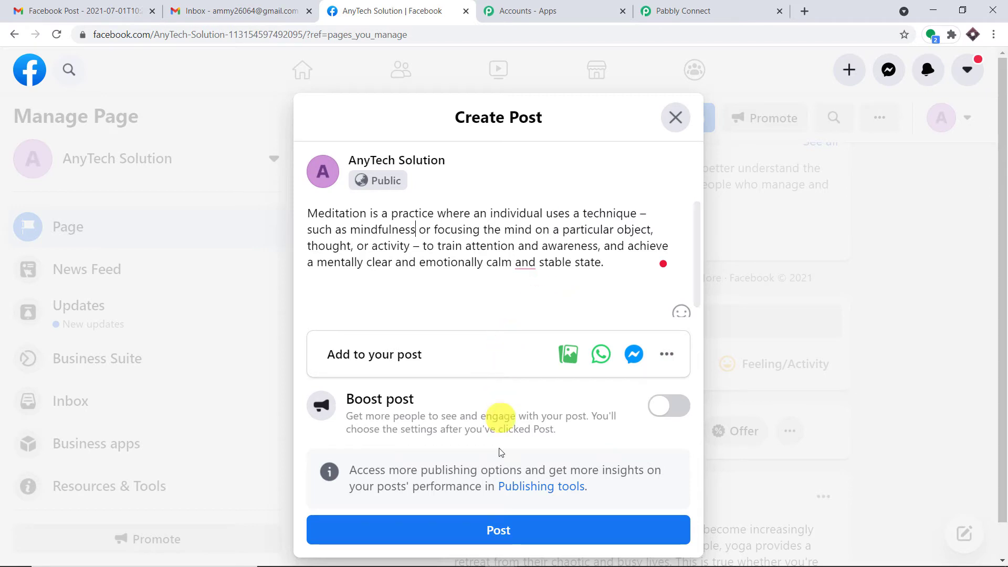
{"action": "left_click", "coordinate": [511, 529]}
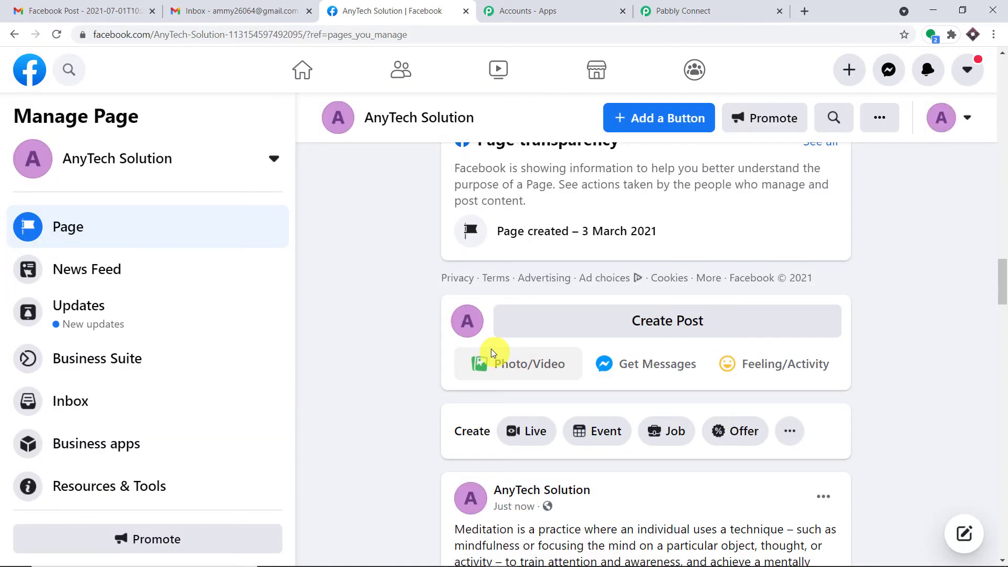
{"action": "scroll", "coordinate": [556, 320], "scroll_direction": "down", "scroll_amount": 5}
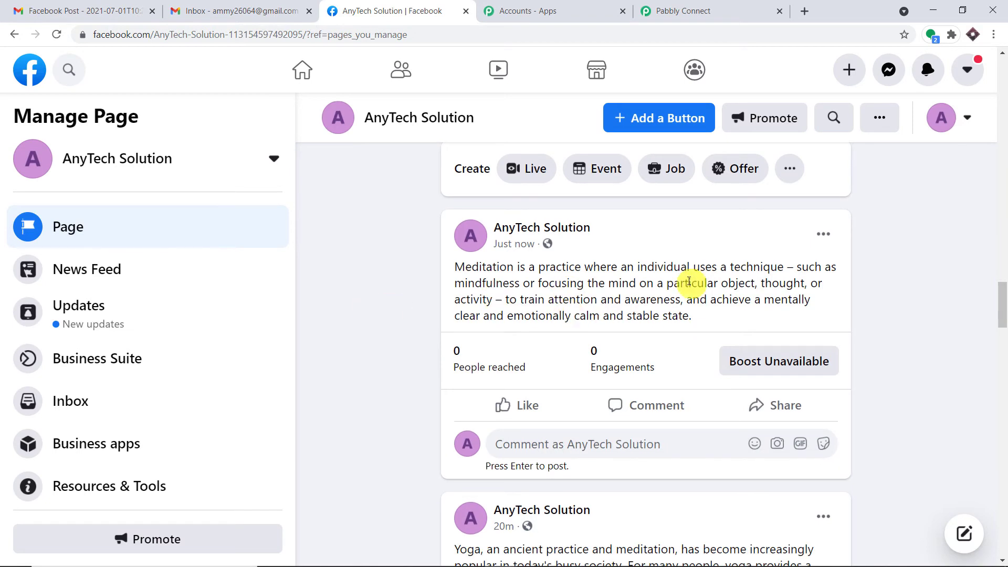
Return to Pabbly Connect, recheck the new Facebook post, and save the trigger while sending its test request
{"action": "left_click", "coordinate": [713, 7]}
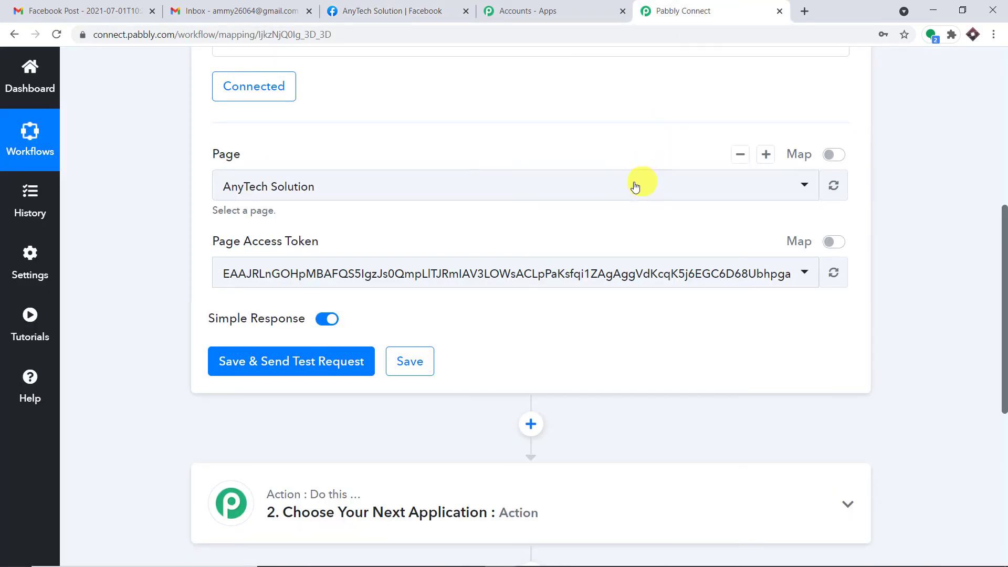
{"action": "scroll", "coordinate": [639, 180], "scroll_direction": "down", "scroll_amount": 1}
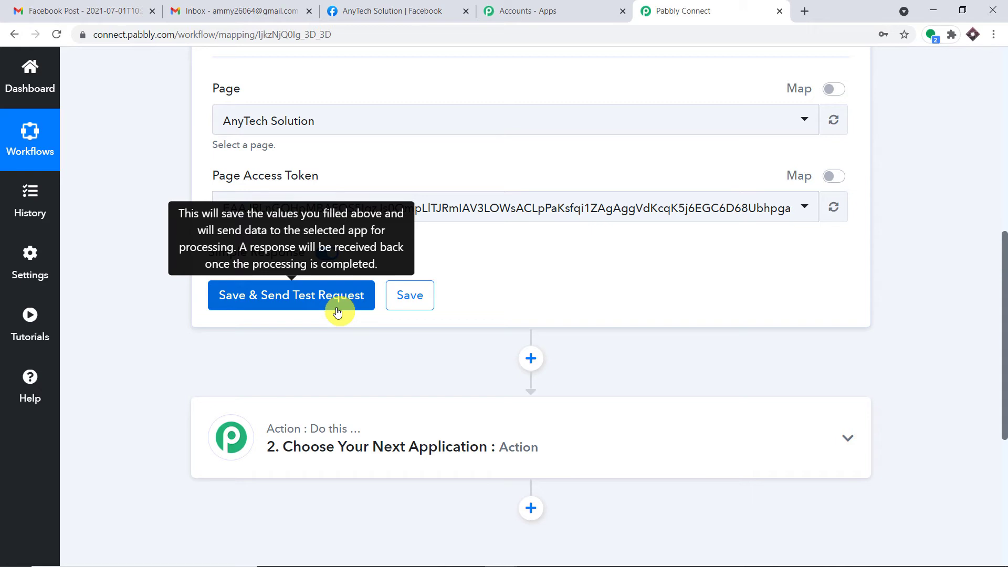
{"action": "left_click", "coordinate": [404, 11]}
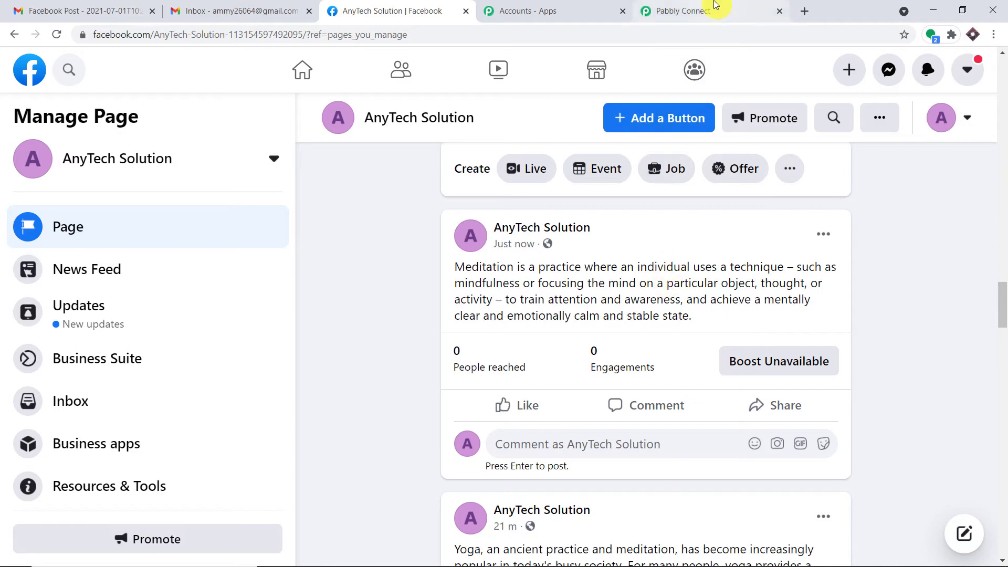
{"action": "left_click", "coordinate": [706, 11]}
{"action": "left_click", "coordinate": [317, 292]}
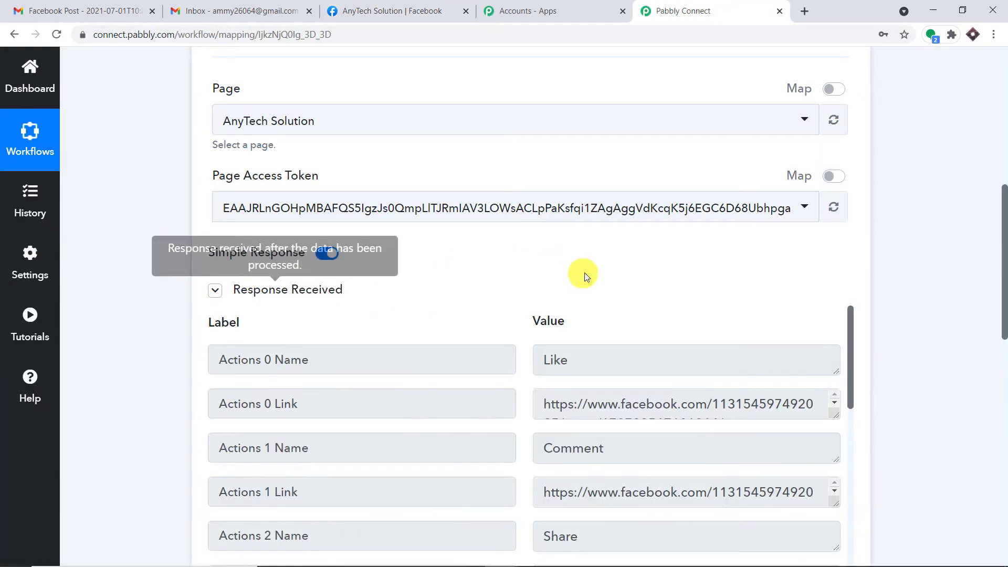
Examine the Message value in the trigger's response and compare it with the meditation post on Facebook
{"action": "scroll", "coordinate": [682, 367], "scroll_direction": "down", "scroll_amount": 5}
{"action": "scroll", "coordinate": [706, 399], "scroll_direction": "down", "scroll_amount": 12}
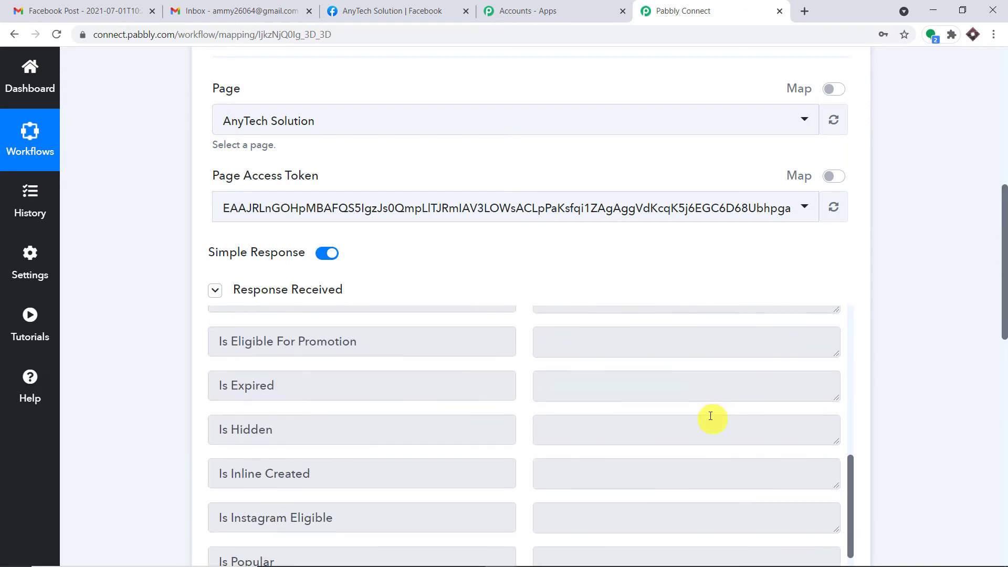
{"action": "scroll", "coordinate": [710, 416], "scroll_direction": "down", "scroll_amount": 1}
{"action": "left_click_drag", "start_coordinate": [835, 336], "coordinate": [837, 540]}
{"action": "left_click_drag", "start_coordinate": [776, 432], "coordinate": [531, 330]}
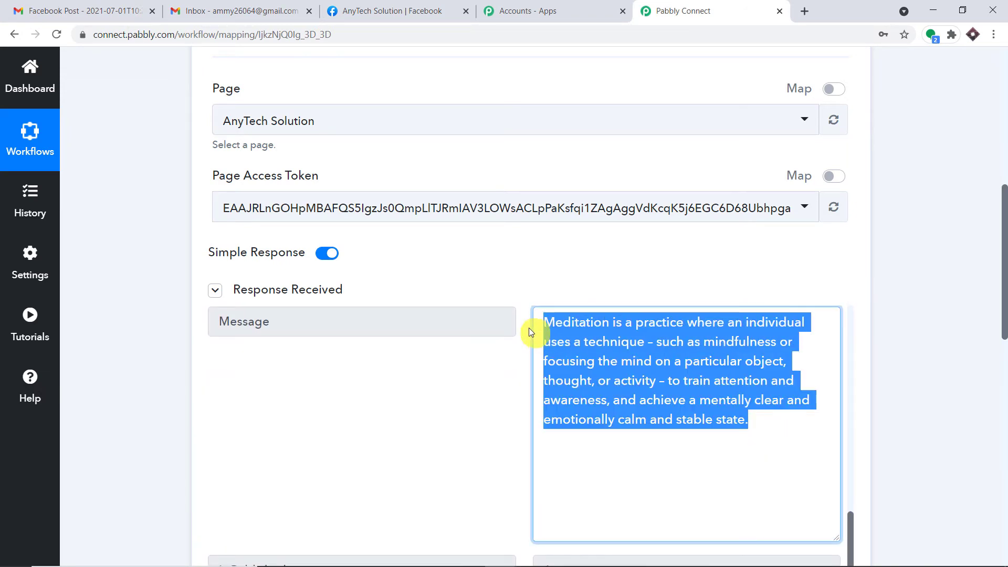
{"action": "left_click", "coordinate": [391, 11]}
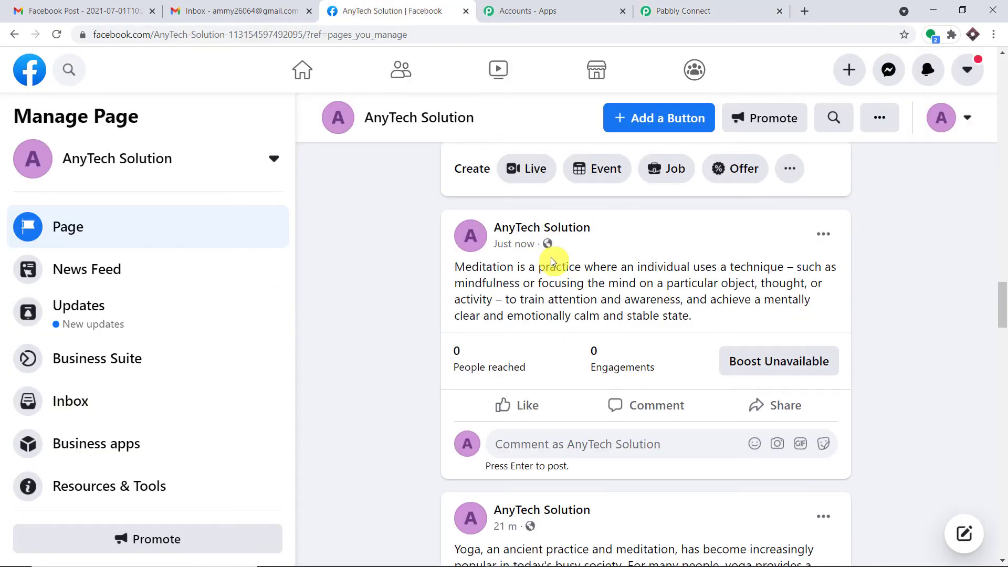
{"action": "left_click", "coordinate": [682, 11]}
{"action": "left_click_drag", "start_coordinate": [1004, 227], "coordinate": [1001, 378]}
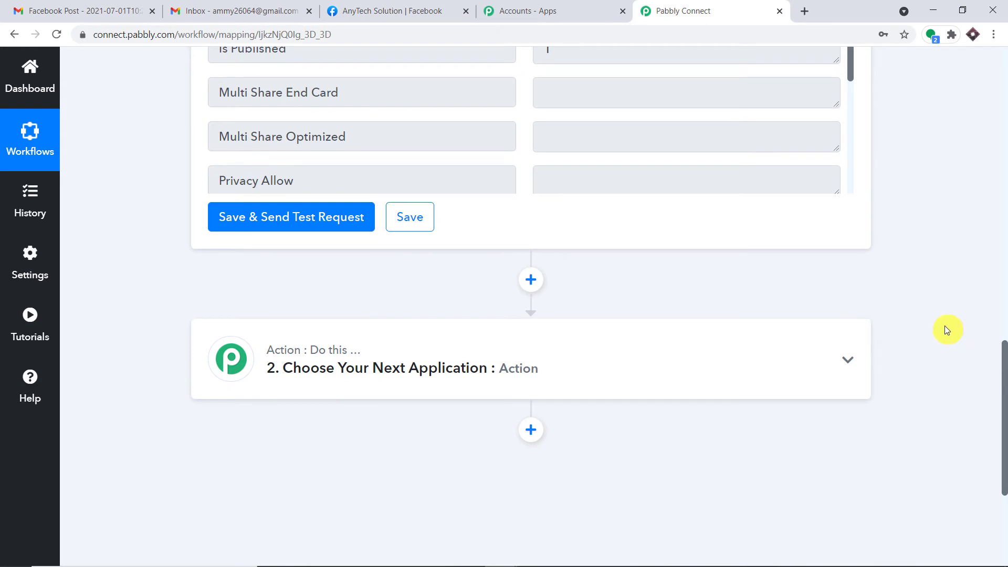
Switch to Gmail and copy the e-mail address from the signed-in account's details
{"action": "left_click", "coordinate": [276, 8]}
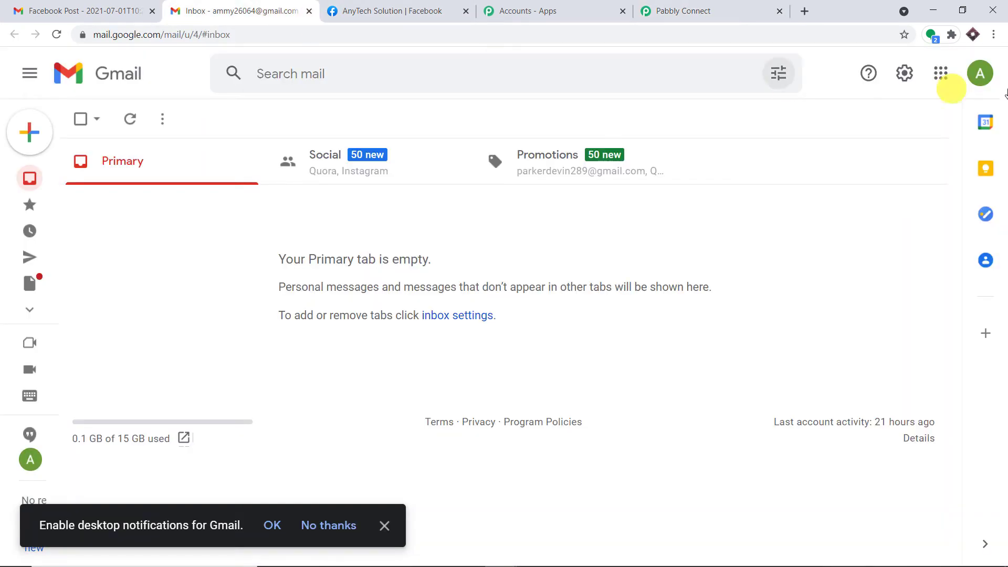
{"action": "left_click", "coordinate": [981, 76]}
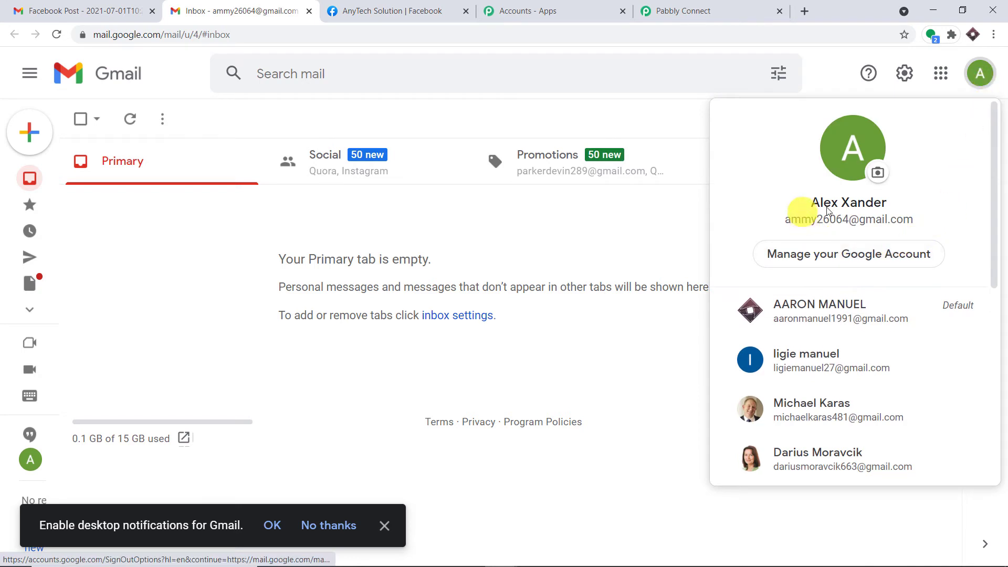
{"action": "left_click_drag", "start_coordinate": [909, 222], "coordinate": [789, 226]}
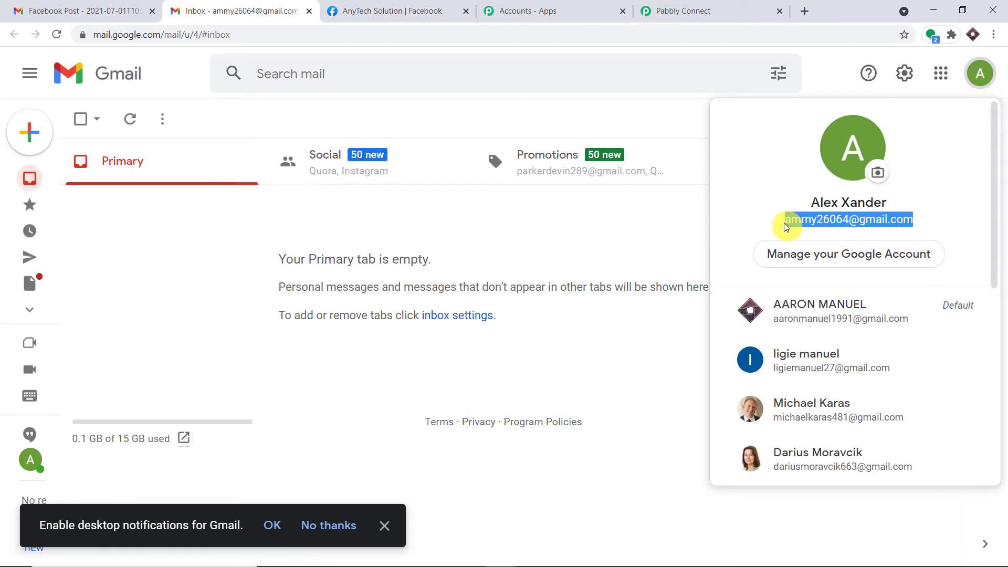
{"action": "right_click", "coordinate": [893, 225]}
{"action": "left_click", "coordinate": [894, 231]}
Return to Pabbly Connect and set the workflow's second step to Gmail with the Send an Email action event
{"action": "left_click", "coordinate": [721, 6]}
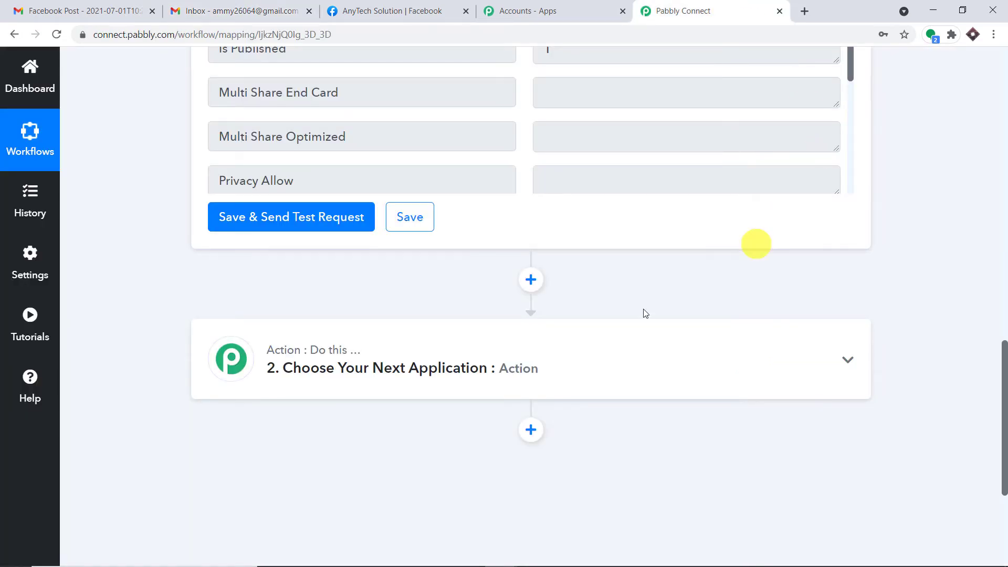
{"action": "left_click", "coordinate": [475, 377]}
{"action": "left_click", "coordinate": [326, 259]}
{"action": "type", "text": "gmail"}
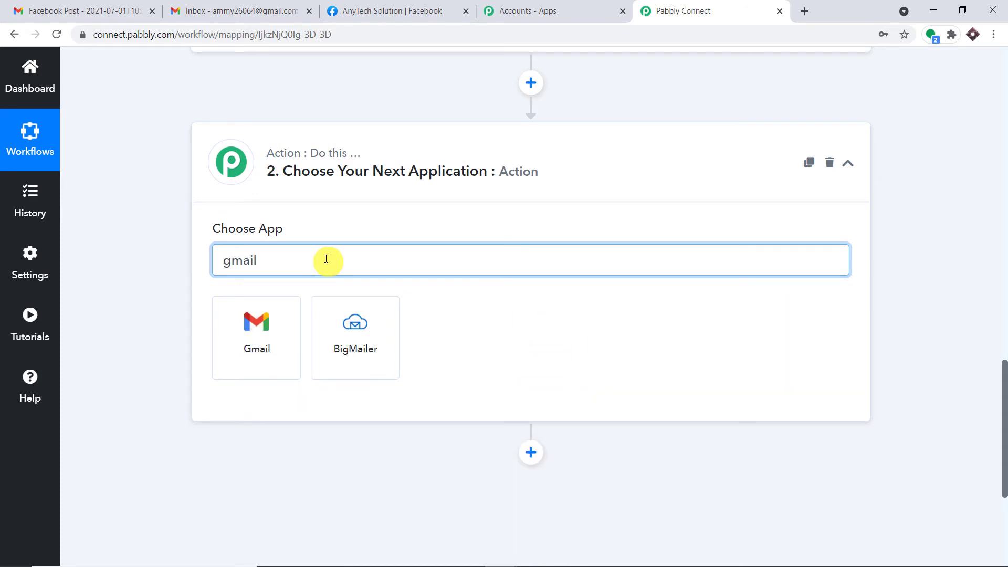
{"action": "left_click", "coordinate": [263, 346]}
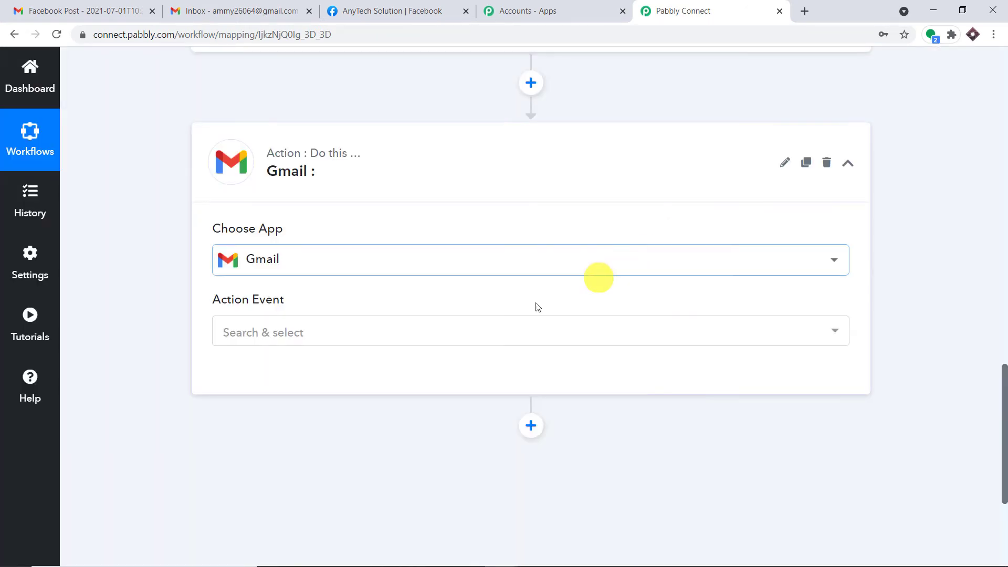
{"action": "left_click", "coordinate": [481, 333]}
{"action": "left_click", "coordinate": [397, 415]}
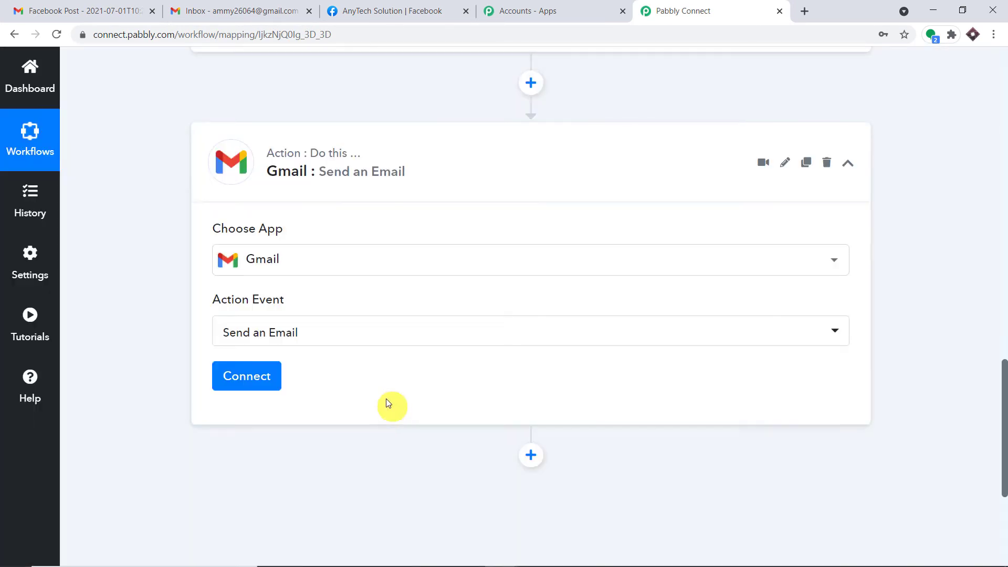
Add a new Gmail connection for the action and choose the default Google account for sending
{"action": "left_click", "coordinate": [239, 382]}
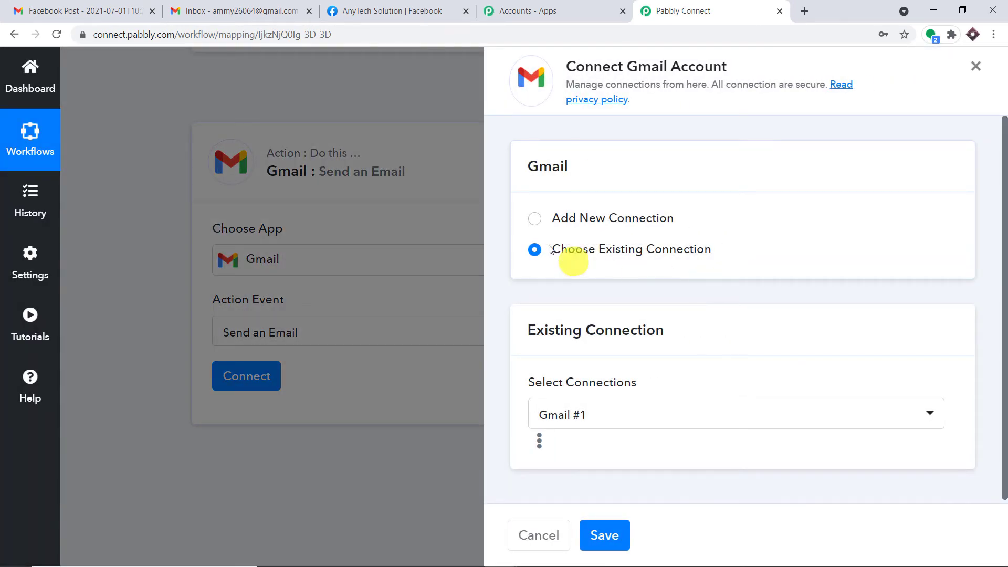
{"action": "left_click", "coordinate": [534, 219]}
{"action": "left_click", "coordinate": [596, 390]}
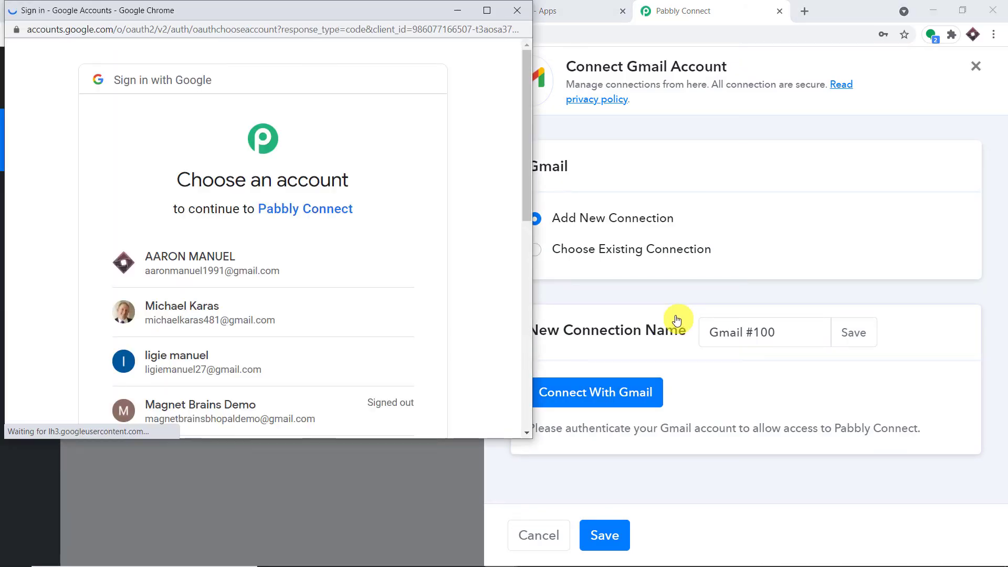
{"action": "left_click_drag", "start_coordinate": [263, 14], "coordinate": [926, 107]}
{"action": "scroll", "coordinate": [777, 284], "scroll_direction": "down", "scroll_amount": 5}
{"action": "scroll", "coordinate": [777, 295], "scroll_direction": "up", "scroll_amount": 5}
{"action": "left_click_drag", "start_coordinate": [761, 44], "coordinate": [679, 41]}
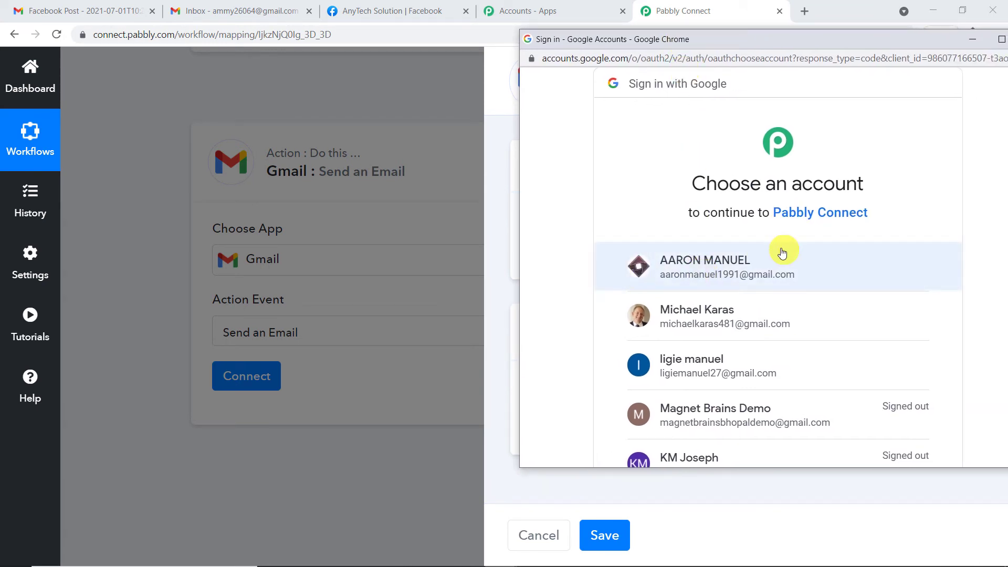
{"action": "left_click", "coordinate": [775, 267]}
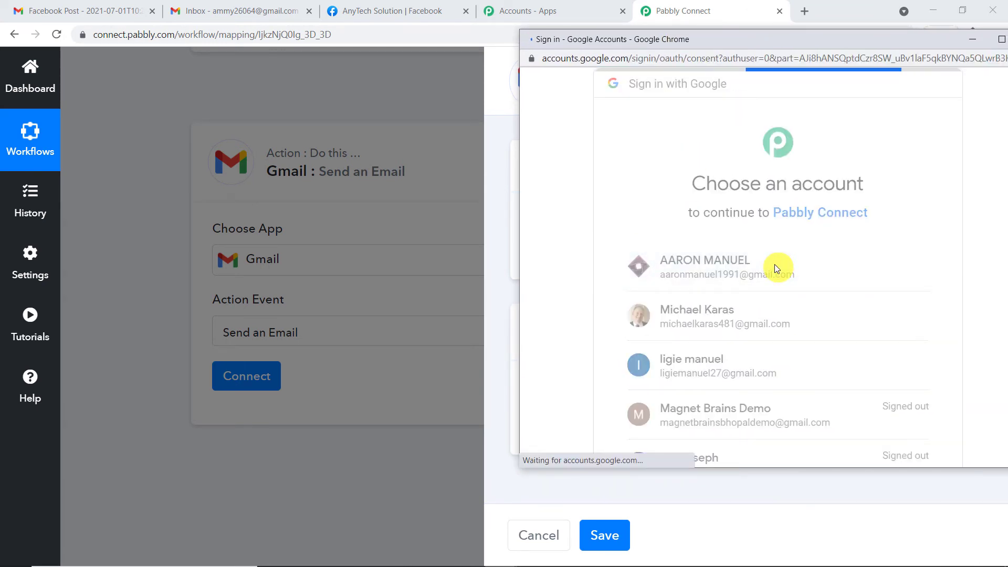
Allow Pabbly Connect to access the chosen Google account and close the authorization message
{"action": "scroll", "coordinate": [748, 265], "scroll_direction": "down", "scroll_amount": 3}
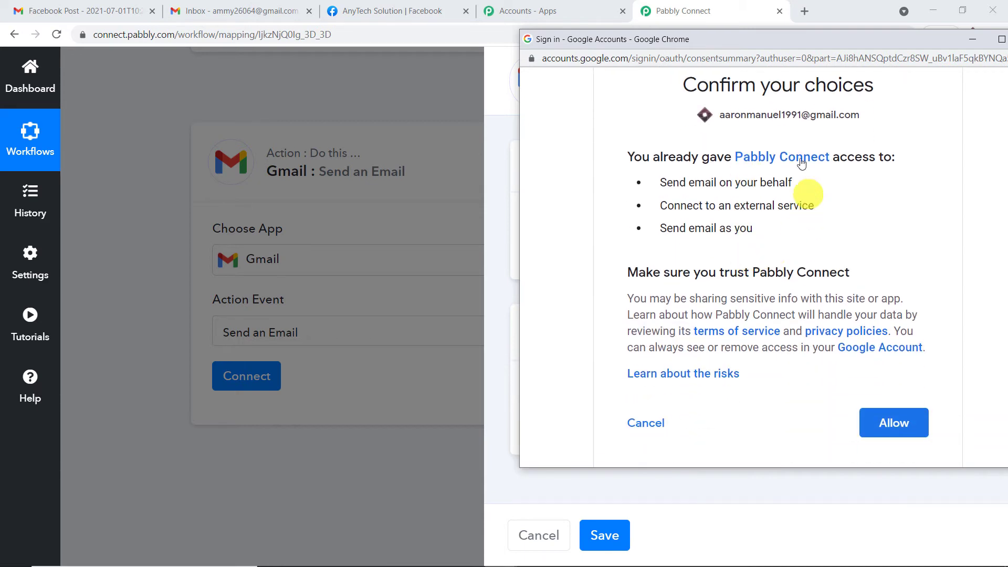
{"action": "left_click_drag", "start_coordinate": [763, 43], "coordinate": [666, 39]}
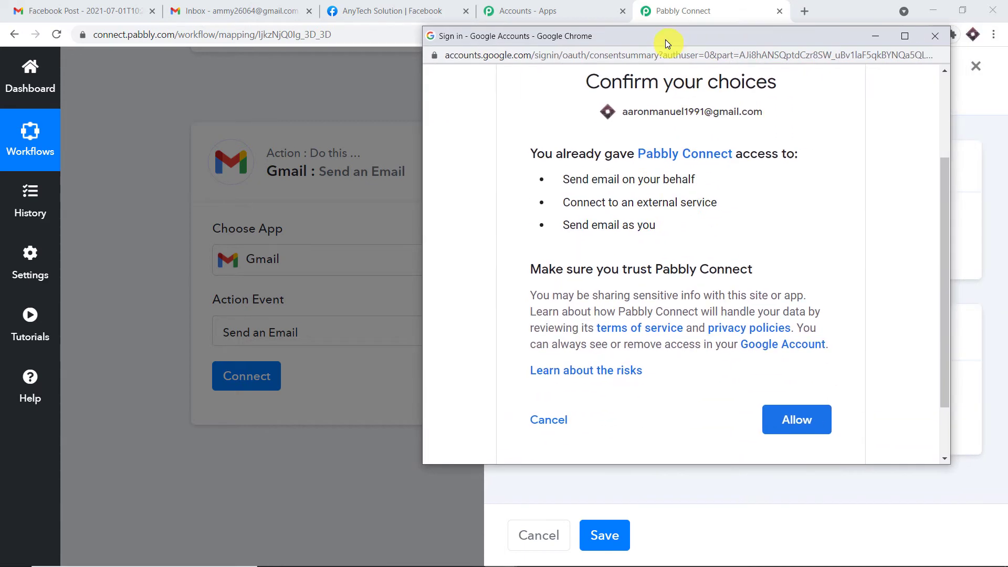
{"action": "left_click", "coordinate": [813, 426]}
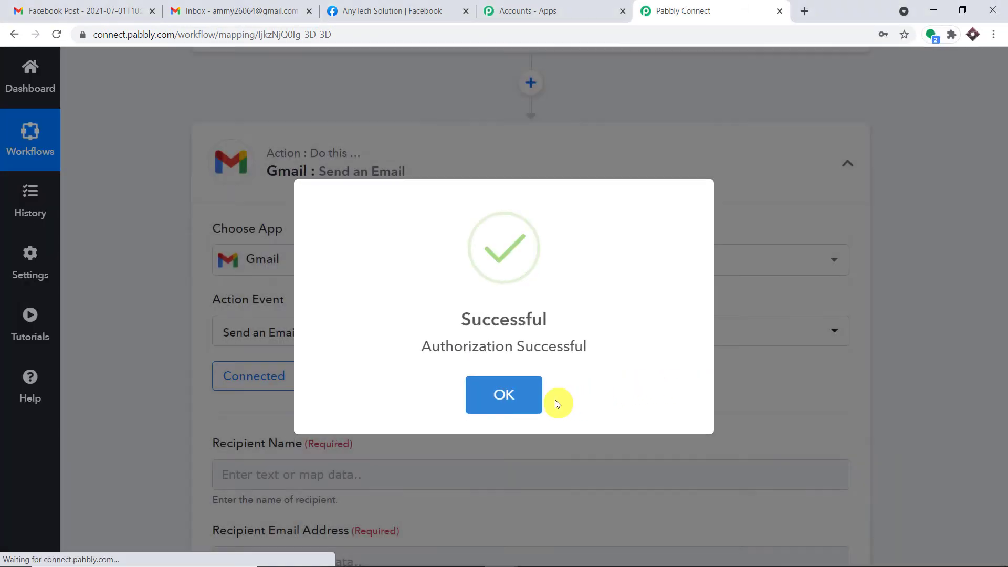
{"action": "left_click", "coordinate": [497, 405]}
Check the account holder's name in Gmail and enter it as the recipient name in the Send an Email action
{"action": "scroll", "coordinate": [535, 315], "scroll_direction": "down", "scroll_amount": 5}
{"action": "scroll", "coordinate": [473, 404], "scroll_direction": "down", "scroll_amount": 4}
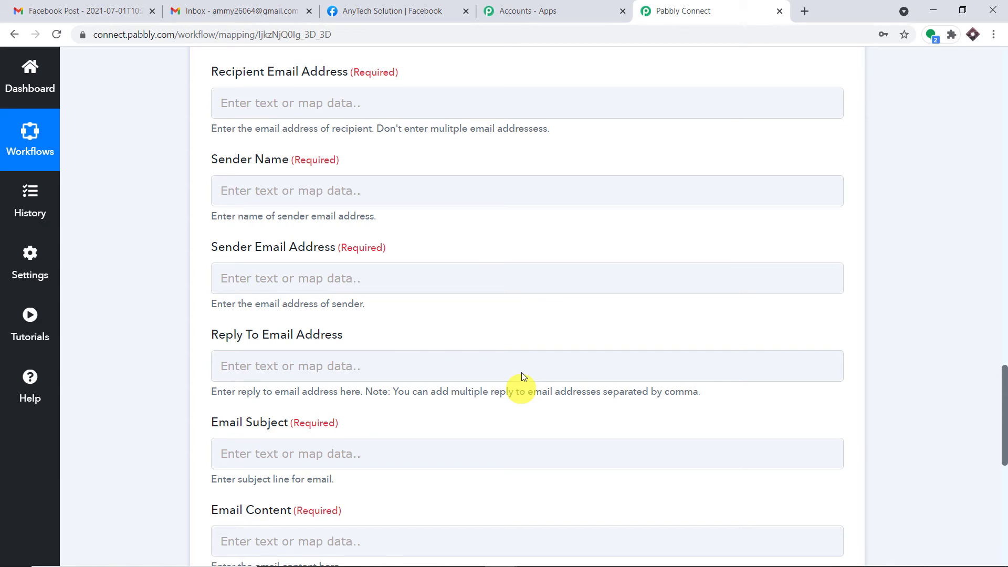
{"action": "scroll", "coordinate": [525, 325], "scroll_direction": "up", "scroll_amount": 3}
{"action": "left_click", "coordinate": [318, 147]}
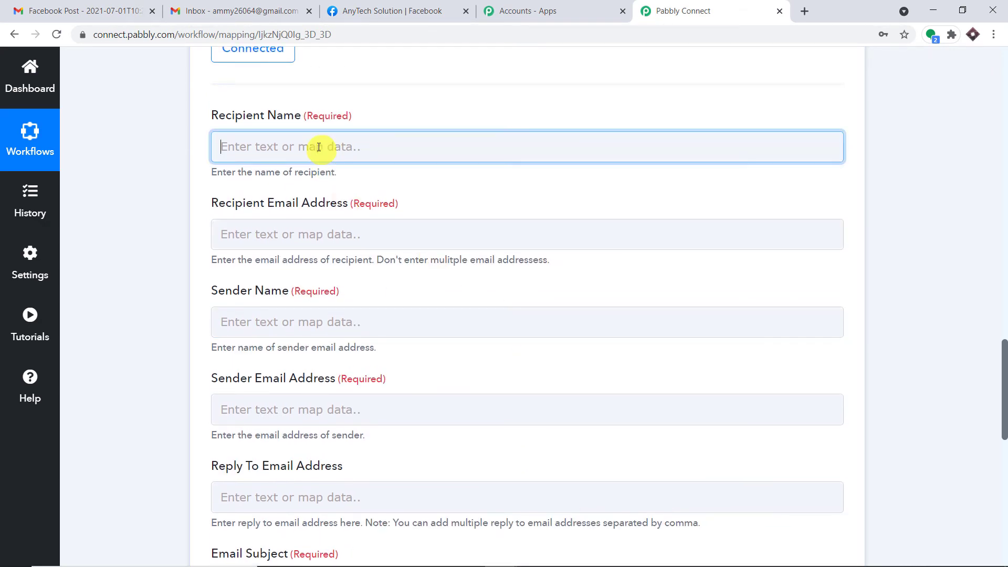
{"action": "left_click", "coordinate": [204, 10]}
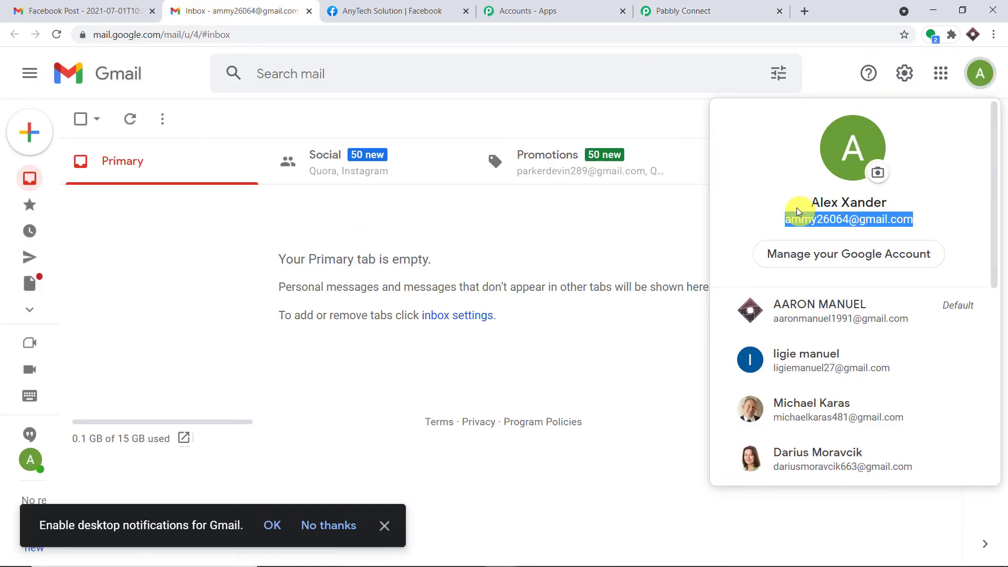
{"action": "left_click", "coordinate": [680, 10]}
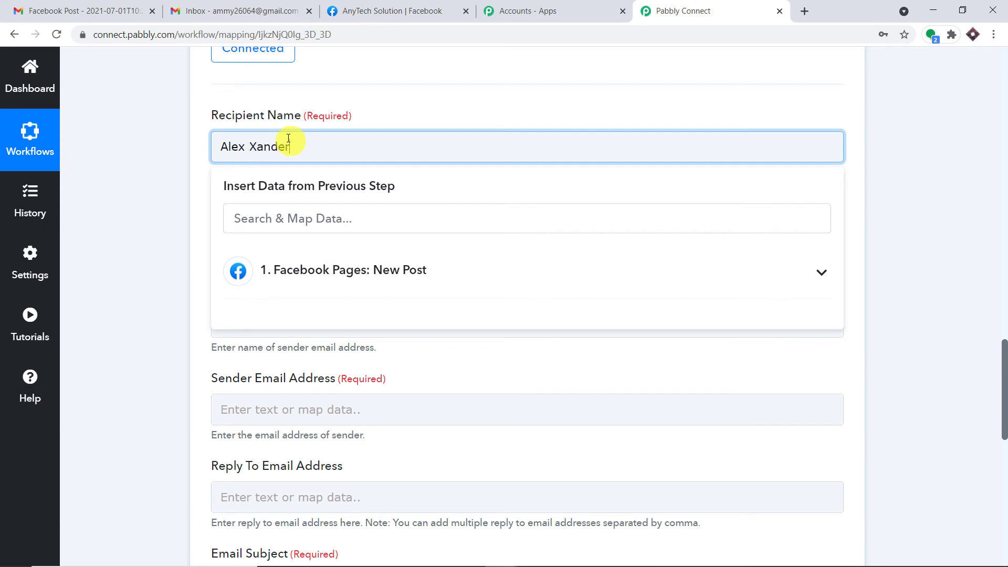
{"action": "left_click", "coordinate": [376, 101]}
Paste the copied account e-mail as the recipient email address and check it against the account shown in Gmail
{"action": "left_click", "coordinate": [299, 237]}
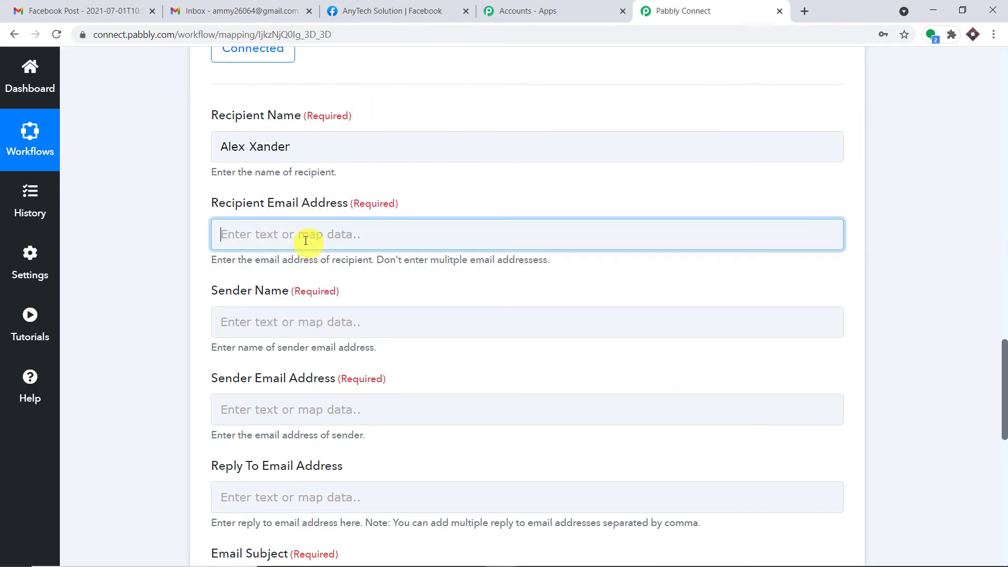
{"action": "right_click", "coordinate": [288, 229]}
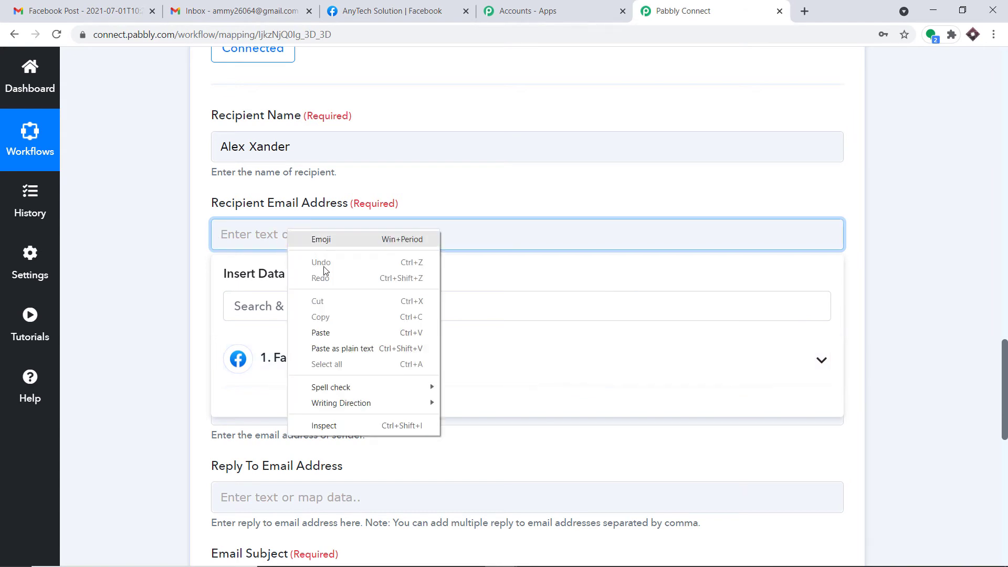
{"action": "left_click", "coordinate": [332, 332]}
{"action": "left_click", "coordinate": [472, 190]}
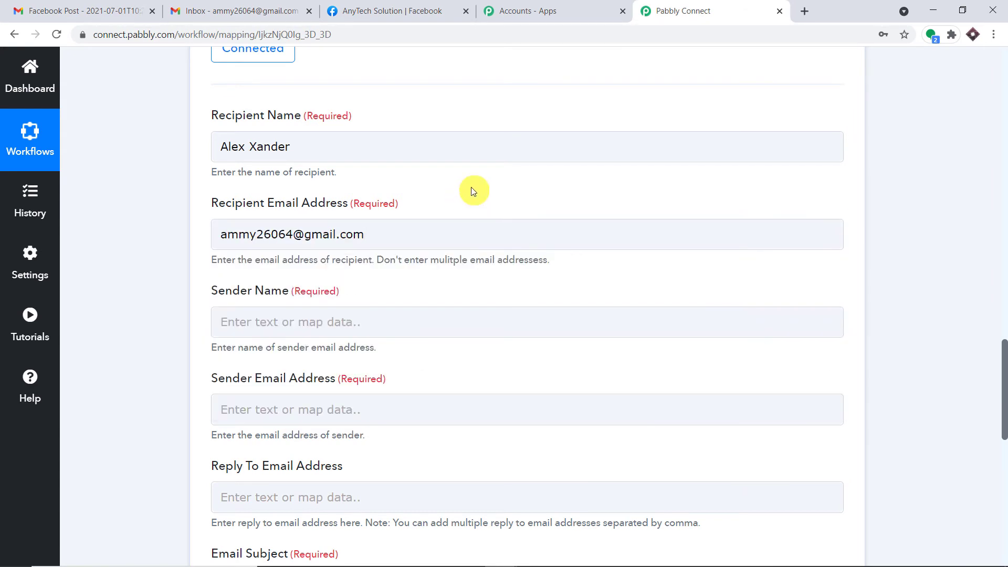
{"action": "left_click", "coordinate": [296, 12]}
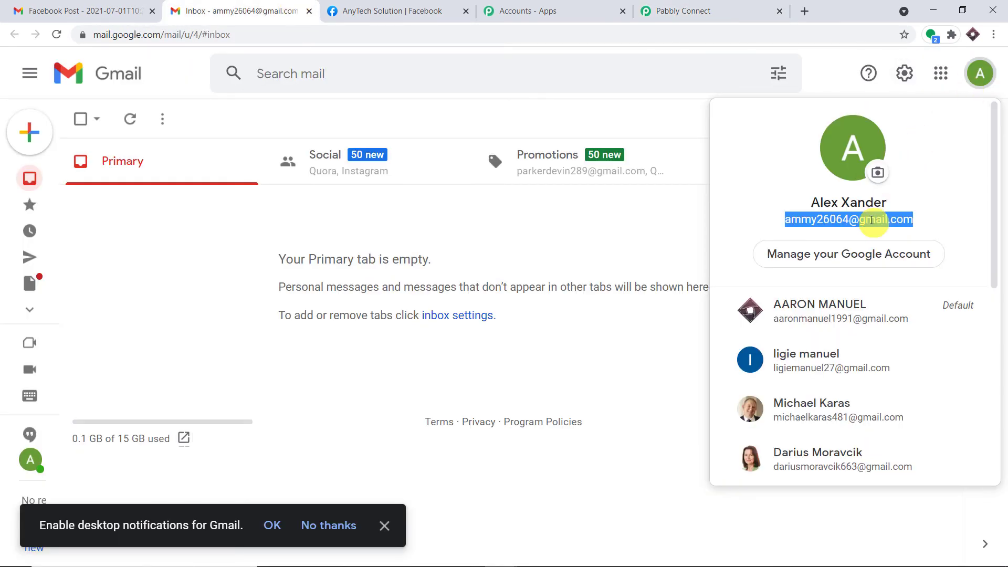
{"action": "left_click", "coordinate": [684, 5]}
Enter the sender's name and the sender's e-mail address in the Send an Email action, leaving the reply-to address empty
{"action": "scroll", "coordinate": [513, 234], "scroll_direction": "down", "scroll_amount": 3}
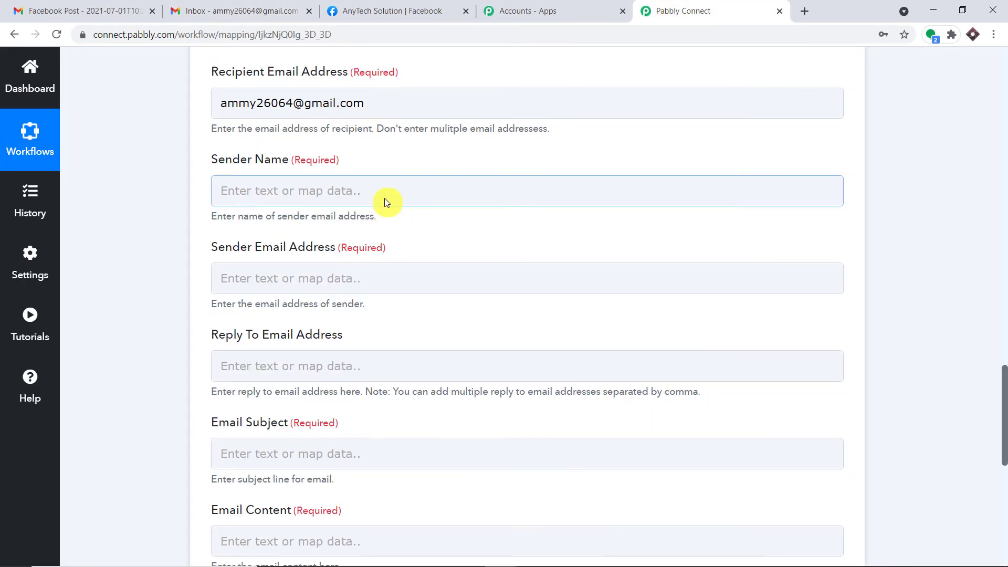
{"action": "left_click", "coordinate": [385, 196]}
{"action": "left_click", "coordinate": [384, 196]}
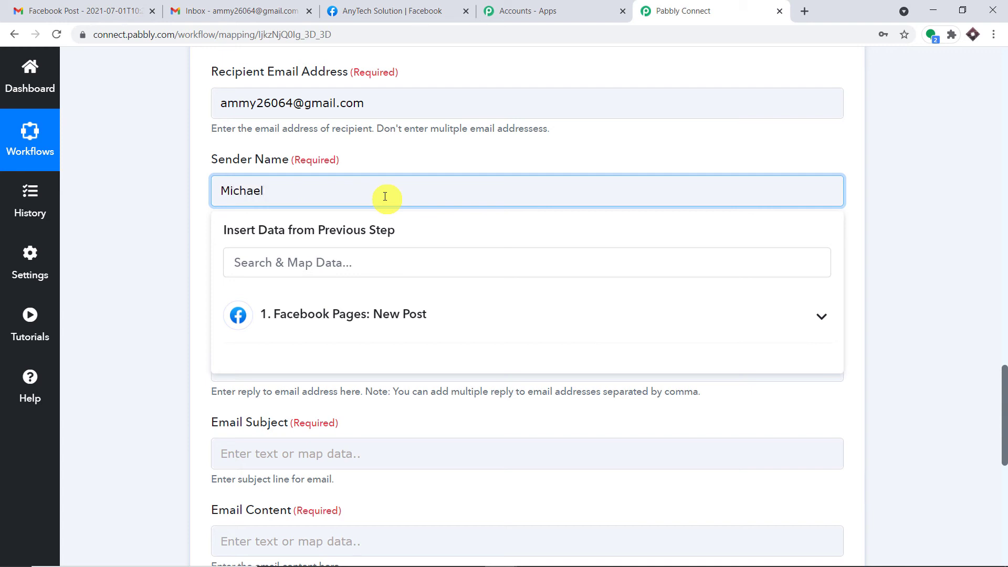
{"action": "left_click", "coordinate": [408, 158]}
{"action": "scroll", "coordinate": [386, 192], "scroll_direction": "down", "scroll_amount": 1}
{"action": "left_click", "coordinate": [382, 212]}
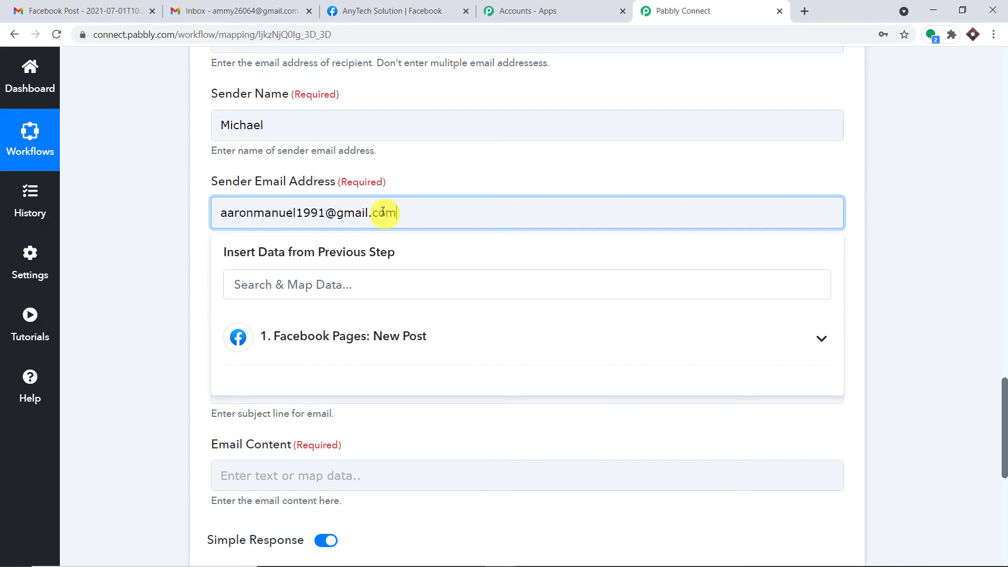
{"action": "left_click", "coordinate": [457, 172]}
{"action": "scroll", "coordinate": [448, 187], "scroll_direction": "down", "scroll_amount": 2}
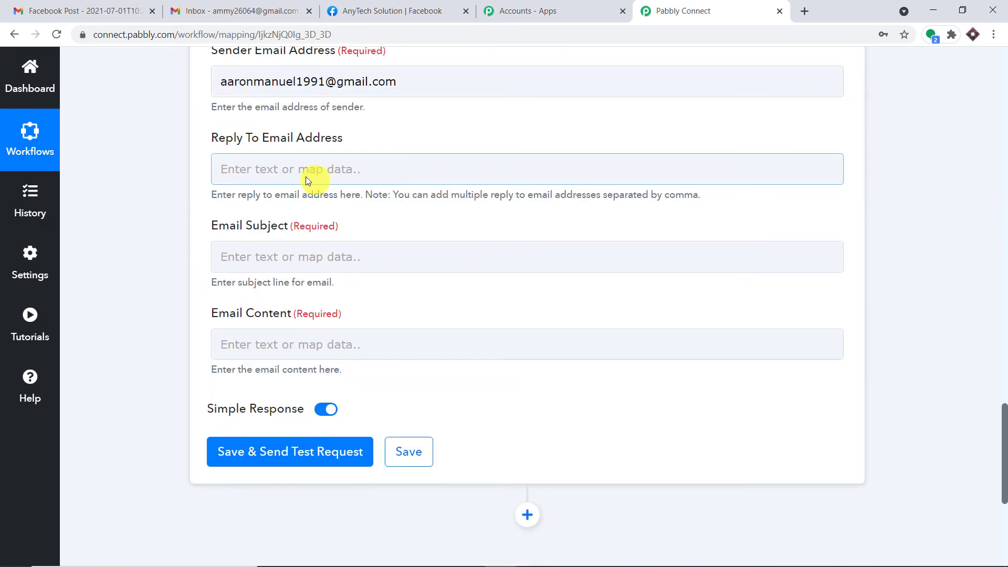
{"action": "scroll", "coordinate": [371, 160], "scroll_direction": "down", "scroll_amount": 1}
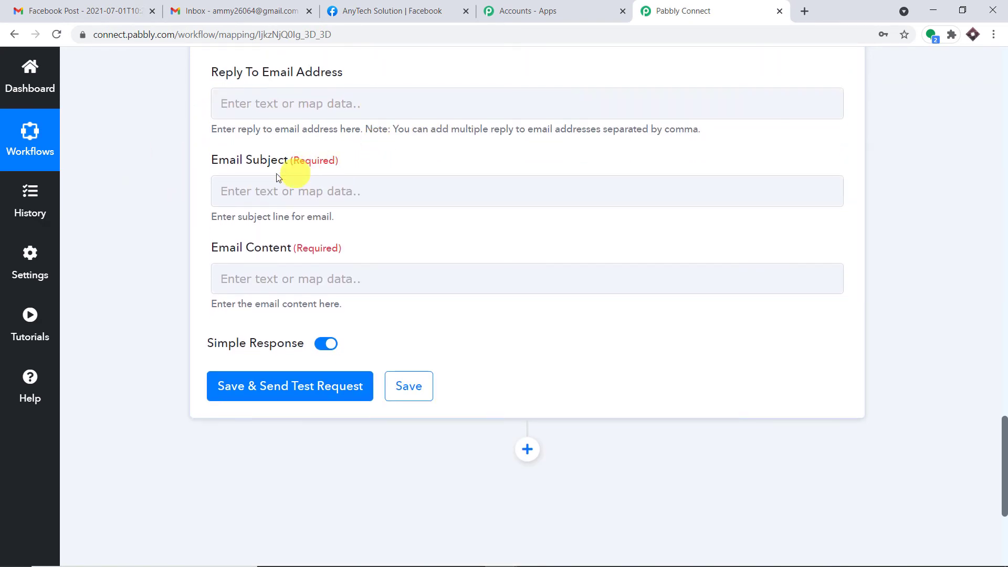
Start the email subject with "Facebook post - " and map From Name from the Facebook Pages New Post data
{"action": "left_click", "coordinate": [254, 199]}
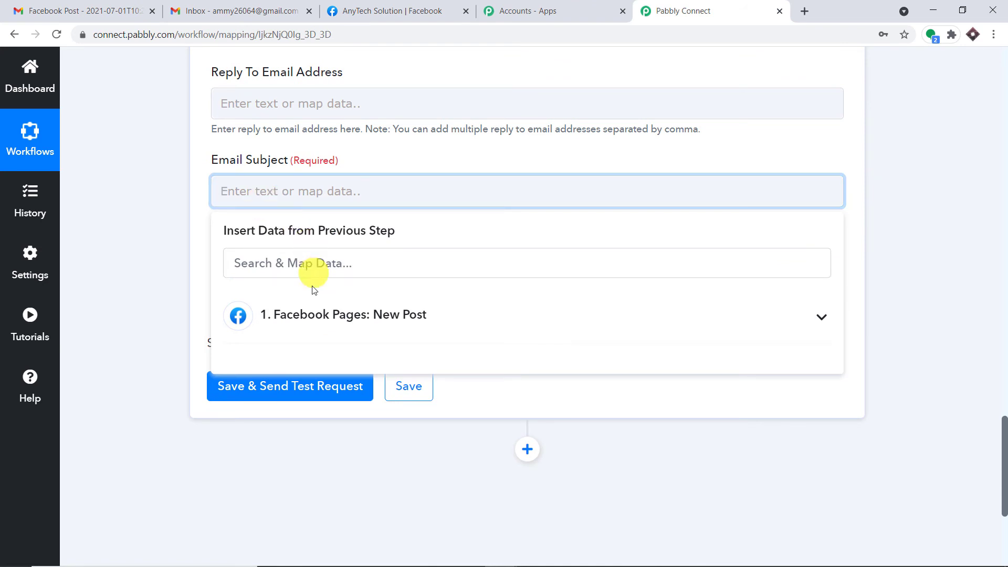
{"action": "left_click", "coordinate": [321, 314]}
{"action": "scroll", "coordinate": [367, 341], "scroll_direction": "down", "scroll_amount": 5}
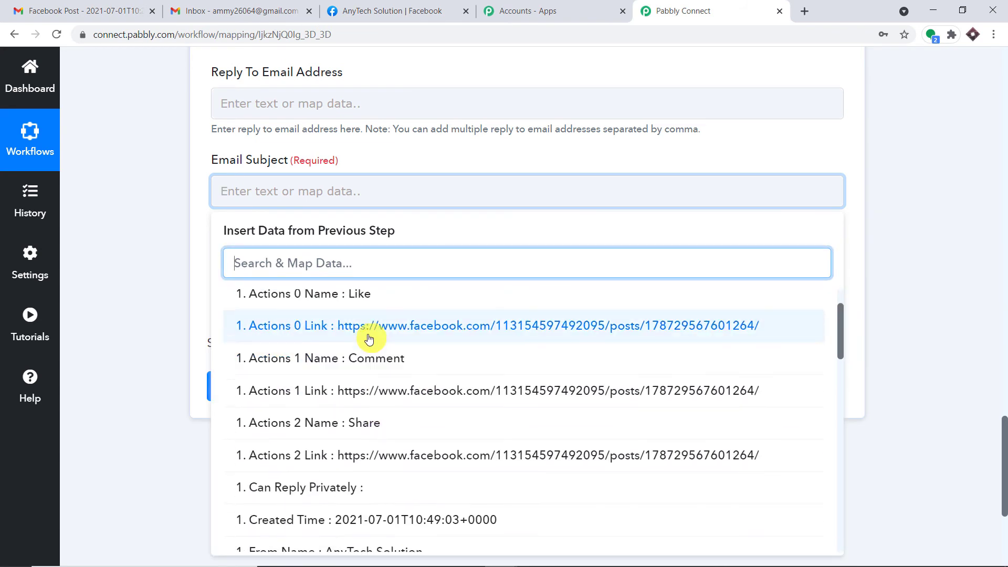
{"action": "left_click", "coordinate": [275, 198]}
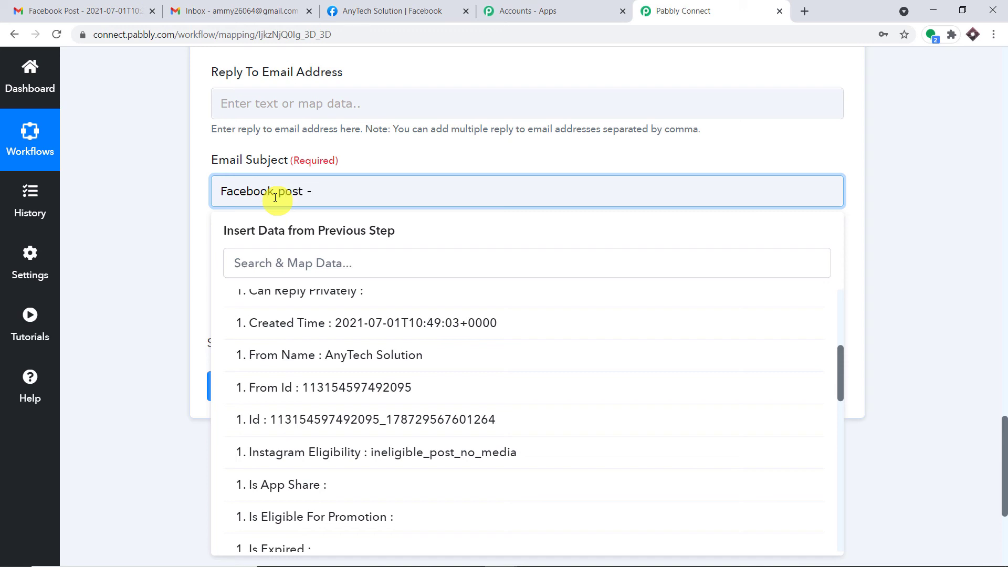
{"action": "left_click", "coordinate": [363, 355]}
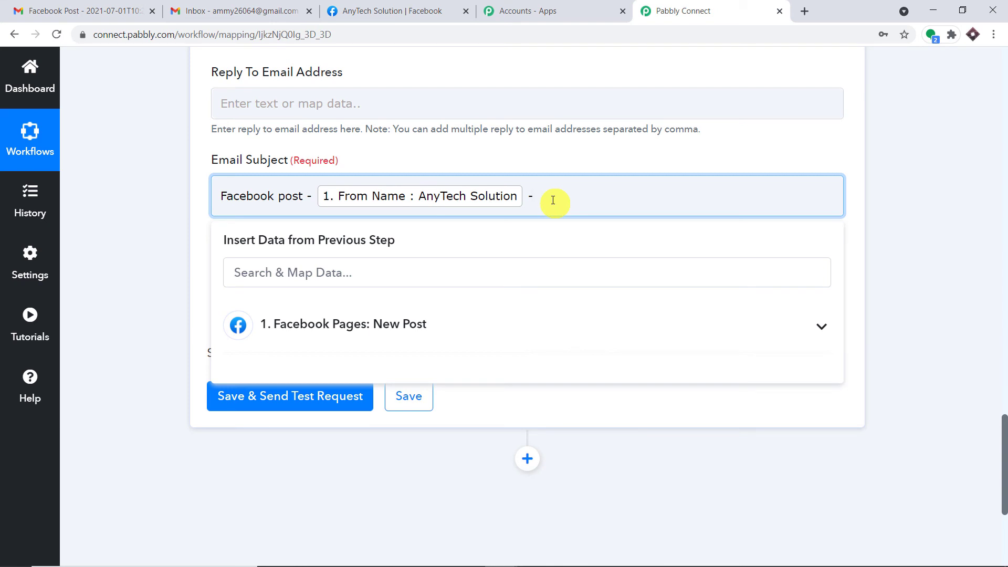
Extend the email subject with a hyphen and the mapped Created Time, and check the trigger's received response
{"action": "left_click", "coordinate": [367, 326]}
{"action": "scroll", "coordinate": [434, 364], "scroll_direction": "down", "scroll_amount": 1}
{"action": "scroll", "coordinate": [512, 372], "scroll_direction": "down", "scroll_amount": 3}
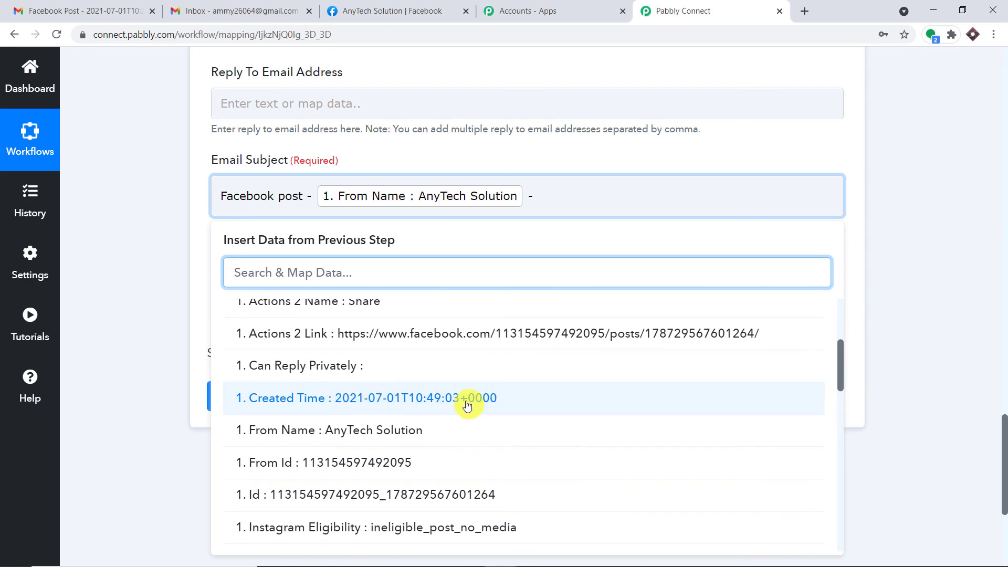
{"action": "left_click", "coordinate": [468, 398]}
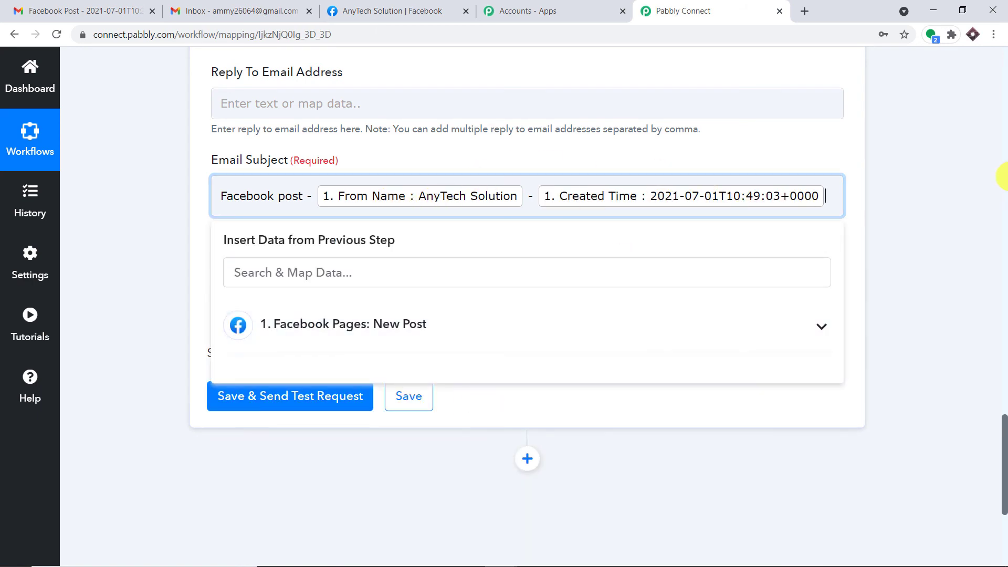
{"action": "scroll", "coordinate": [1003, 180], "scroll_direction": "up", "scroll_amount": 15}
{"action": "scroll", "coordinate": [1002, 178], "scroll_direction": "up", "scroll_amount": 8}
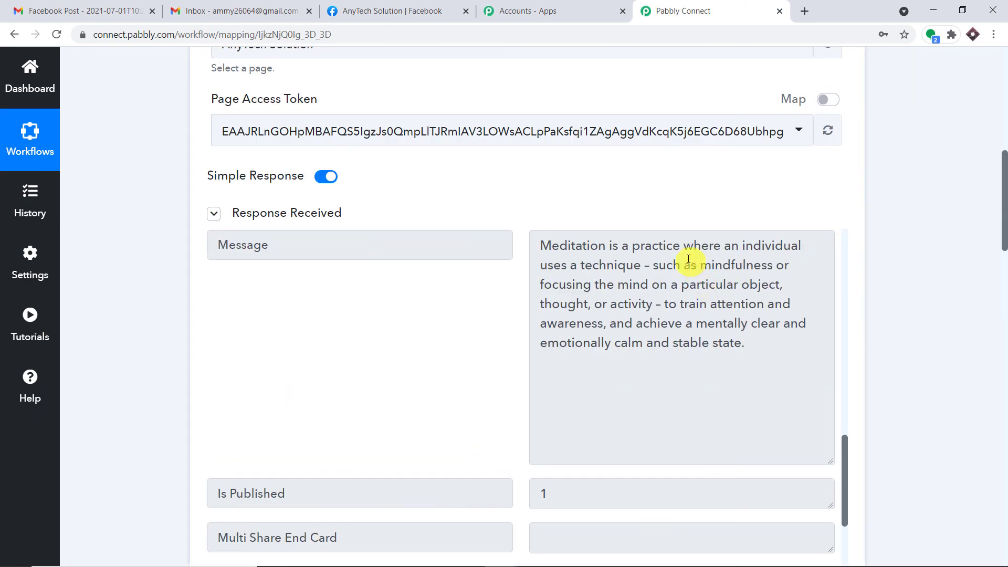
{"action": "scroll", "coordinate": [689, 259], "scroll_direction": "up", "scroll_amount": 12}
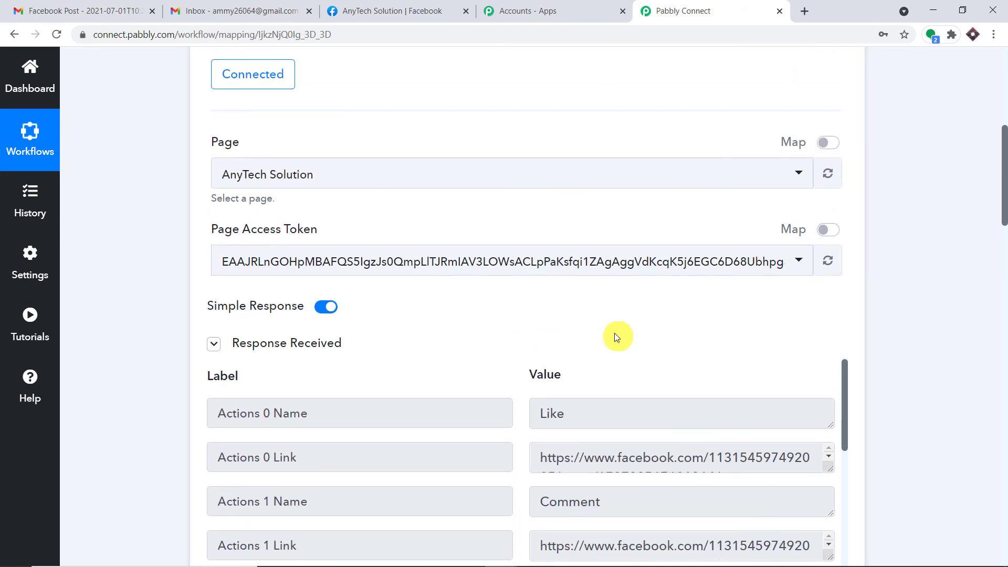
{"action": "scroll", "coordinate": [615, 336], "scroll_direction": "down", "scroll_amount": 6}
{"action": "left_click_drag", "start_coordinate": [1002, 197], "coordinate": [1002, 470]}
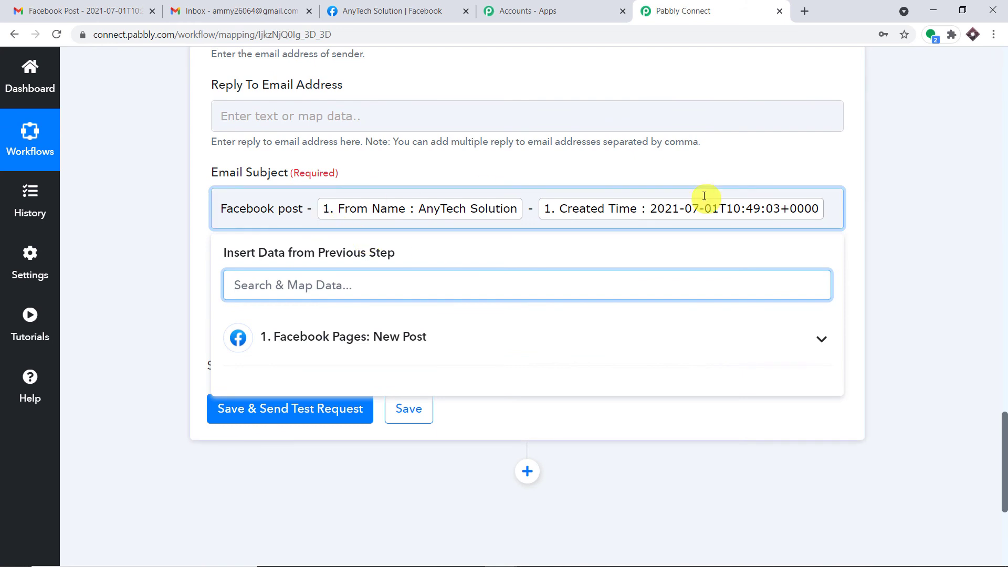
{"action": "left_click", "coordinate": [731, 173]}
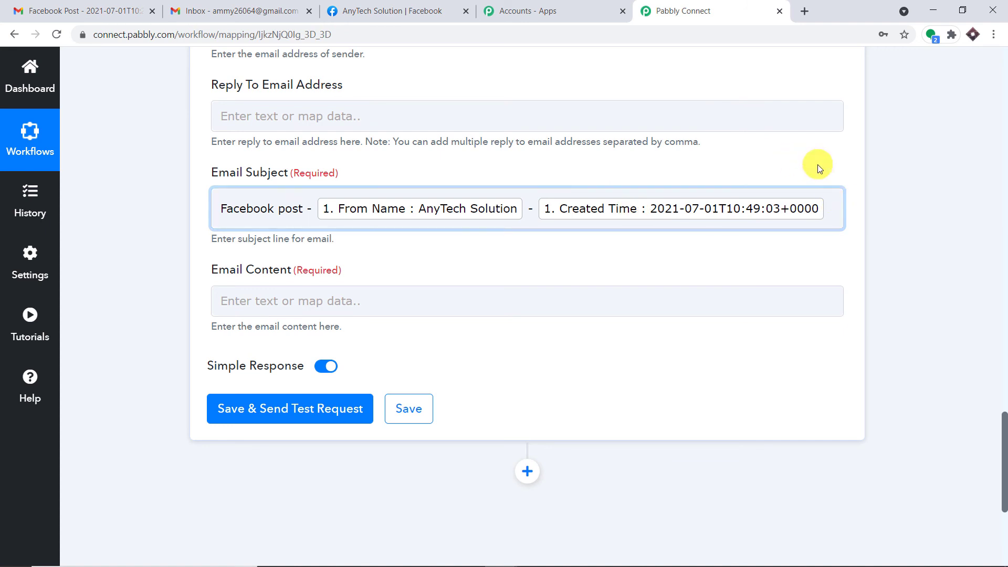
Map Message from the Facebook Pages New Post data as the email content
{"action": "scroll", "coordinate": [269, 234], "scroll_direction": "down", "scroll_amount": 1}
{"action": "left_click", "coordinate": [271, 235]}
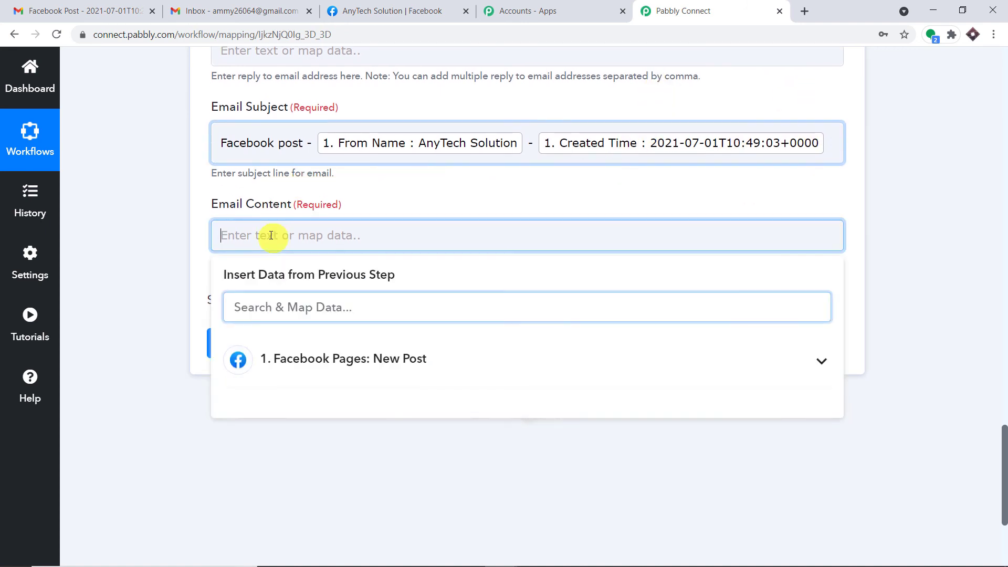
{"action": "left_click", "coordinate": [349, 362]}
{"action": "scroll", "coordinate": [571, 424], "scroll_direction": "down", "scroll_amount": 2}
{"action": "scroll", "coordinate": [571, 424], "scroll_direction": "down", "scroll_amount": 15}
{"action": "scroll", "coordinate": [542, 443], "scroll_direction": "up", "scroll_amount": 2}
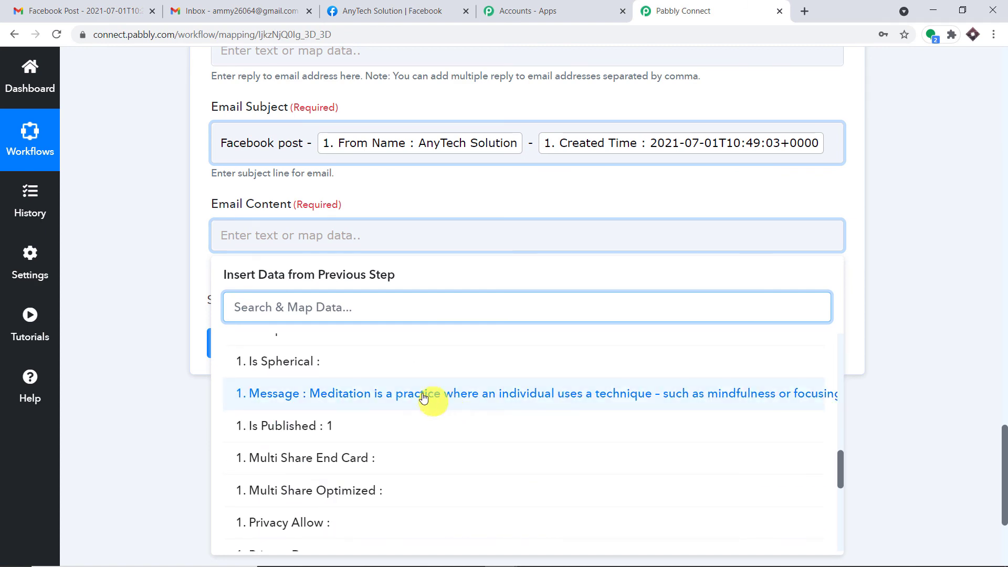
{"action": "left_click", "coordinate": [430, 401]}
{"action": "left_click", "coordinate": [963, 193]}
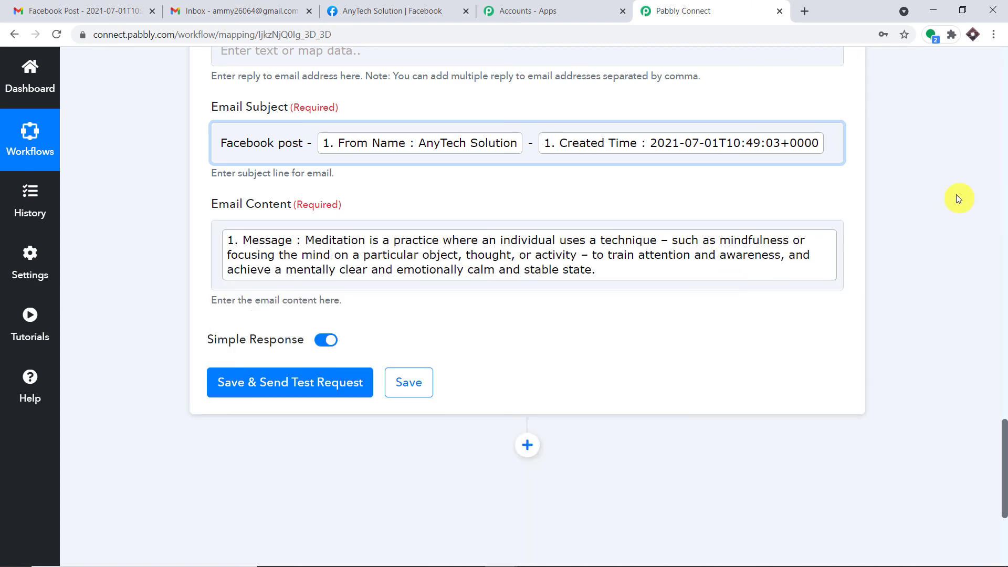
Review the completed email fields, then save the Gmail action and send a test request
{"action": "scroll", "coordinate": [866, 196], "scroll_direction": "up", "scroll_amount": 8}
{"action": "scroll", "coordinate": [806, 180], "scroll_direction": "down", "scroll_amount": 8}
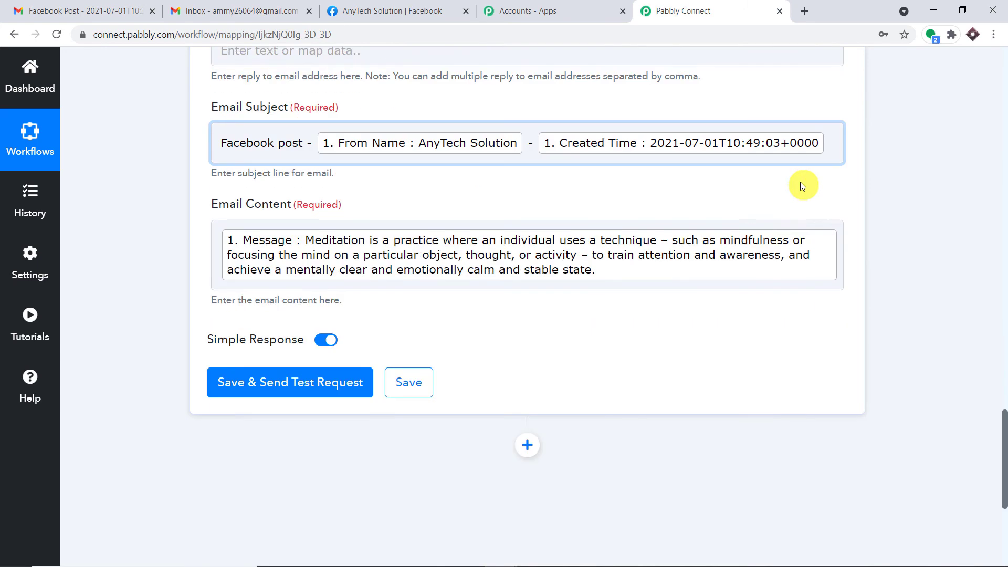
{"action": "scroll", "coordinate": [802, 184], "scroll_direction": "down", "scroll_amount": 4}
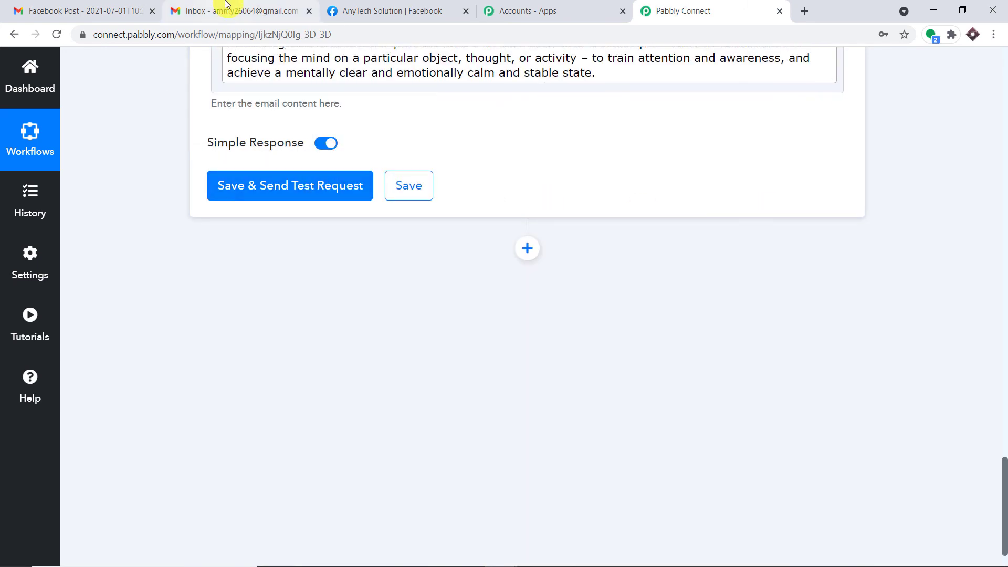
{"action": "left_click", "coordinate": [289, 194]}
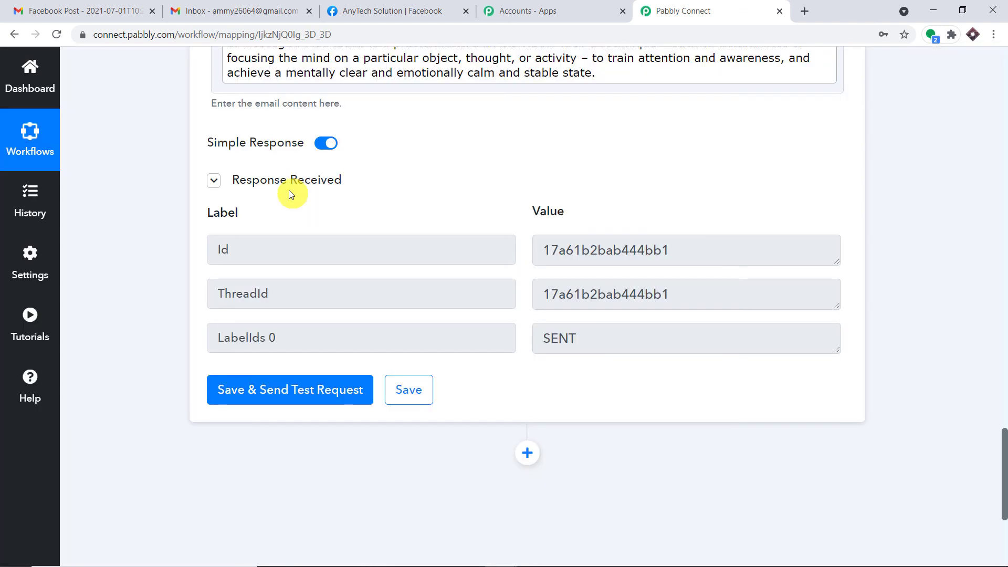
Open the test email in the recipient's Gmail inbox and check its subject line and body text
{"action": "left_click", "coordinate": [241, 10]}
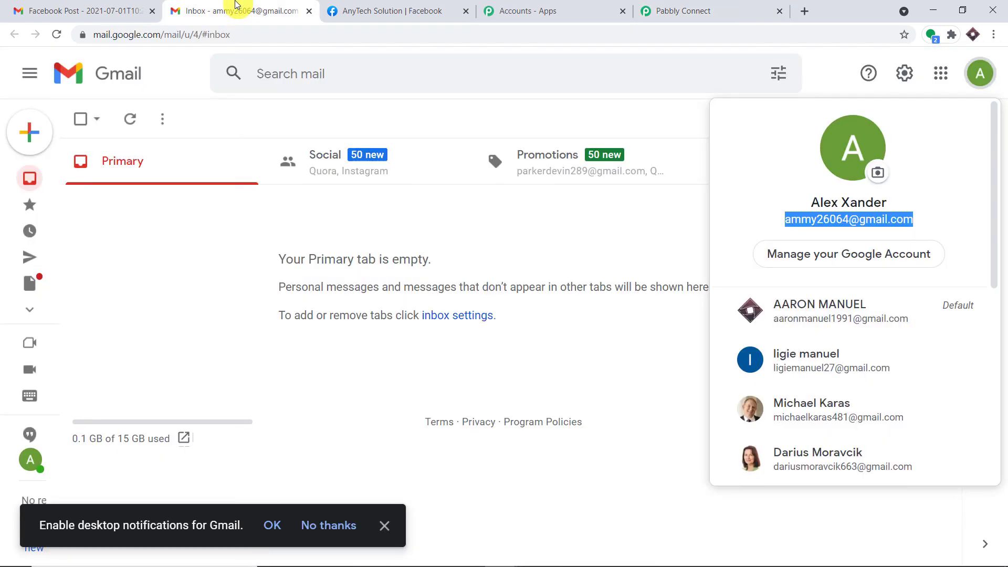
{"action": "left_click", "coordinate": [550, 131]}
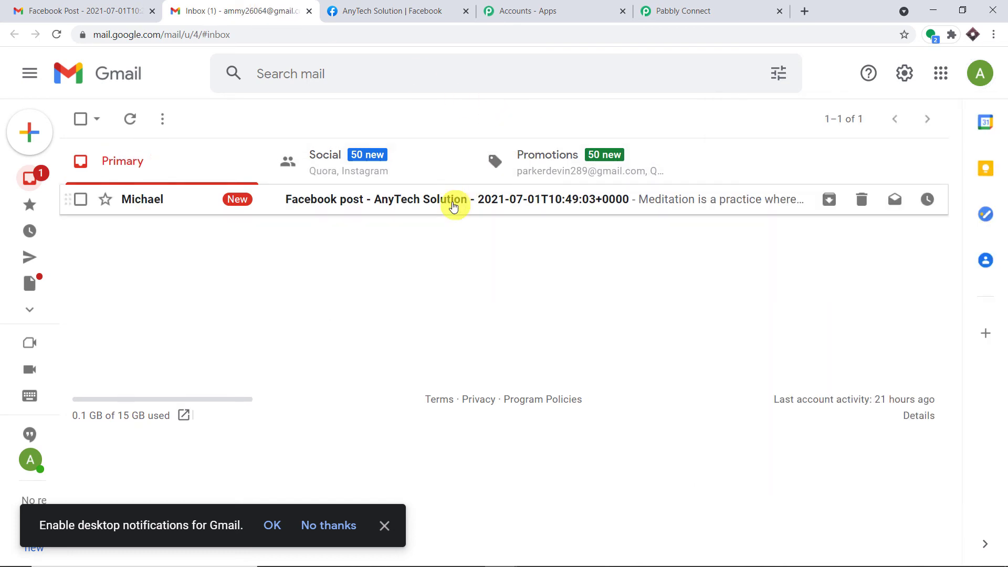
{"action": "left_click", "coordinate": [450, 201]}
{"action": "left_click_drag", "start_coordinate": [118, 166], "coordinate": [542, 176]}
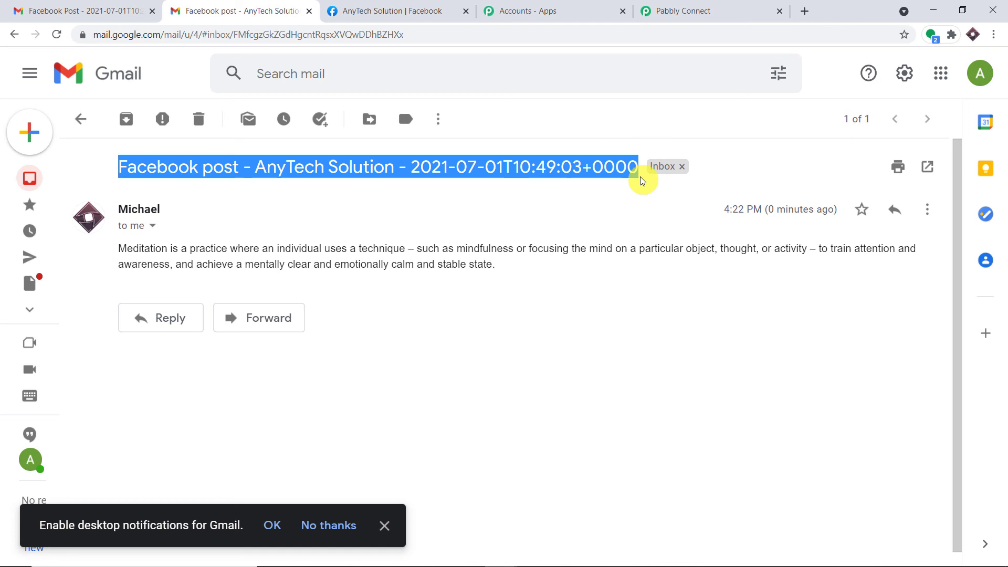
{"action": "left_click_drag", "start_coordinate": [122, 248], "coordinate": [558, 263]}
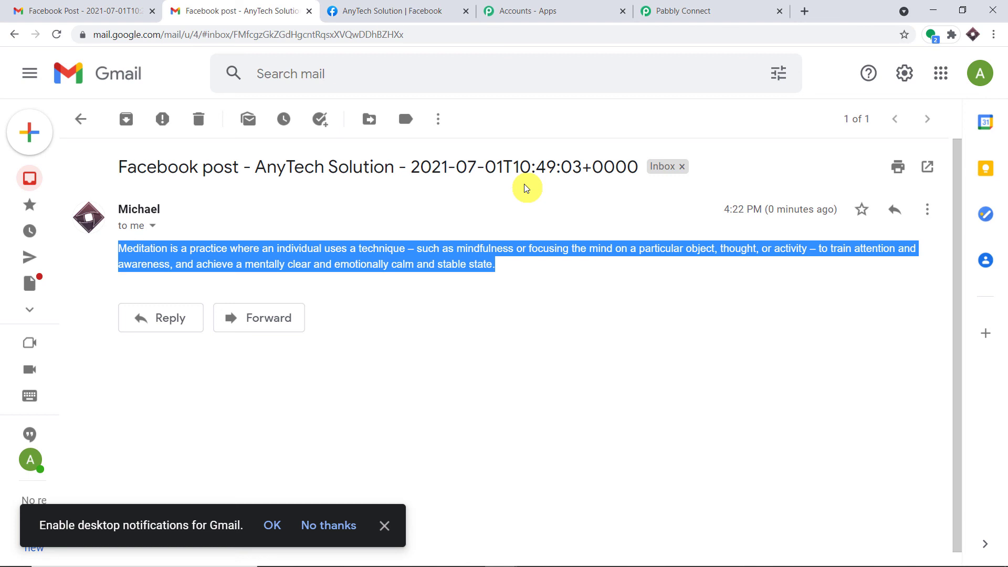
Return to Pabbly Connect and collapse the Facebook Pages trigger and Gmail action to review the whole workflow
{"action": "left_click", "coordinate": [747, 16]}
{"action": "scroll", "coordinate": [1003, 228], "scroll_direction": "up", "scroll_amount": 13}
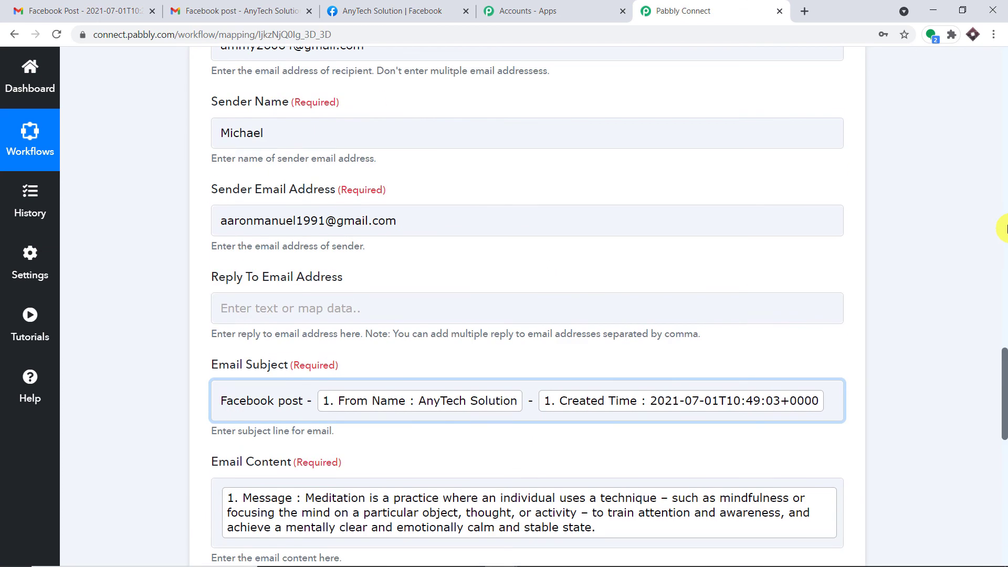
{"action": "scroll", "coordinate": [1003, 228], "scroll_direction": "up", "scroll_amount": 11}
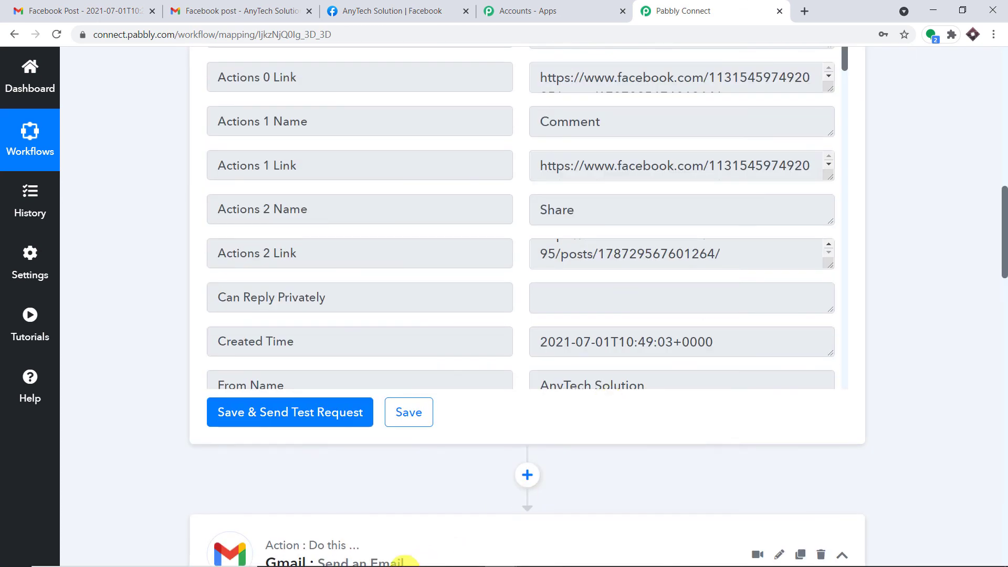
{"action": "mouse_move", "coordinate": [403, 546]}
{"action": "scroll", "coordinate": [407, 498], "scroll_direction": "down", "scroll_amount": 1}
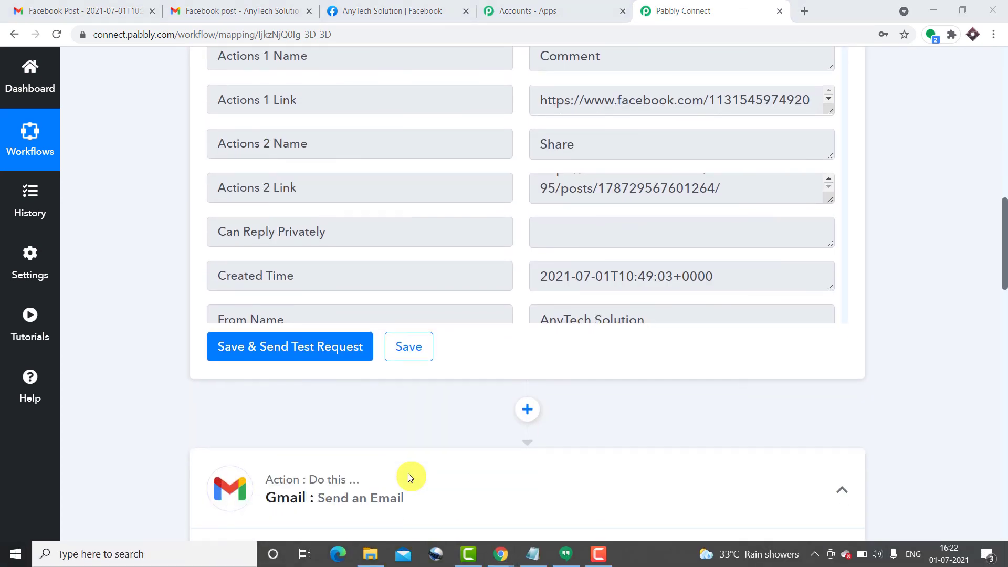
{"action": "scroll", "coordinate": [1003, 223], "scroll_direction": "up", "scroll_amount": 14}
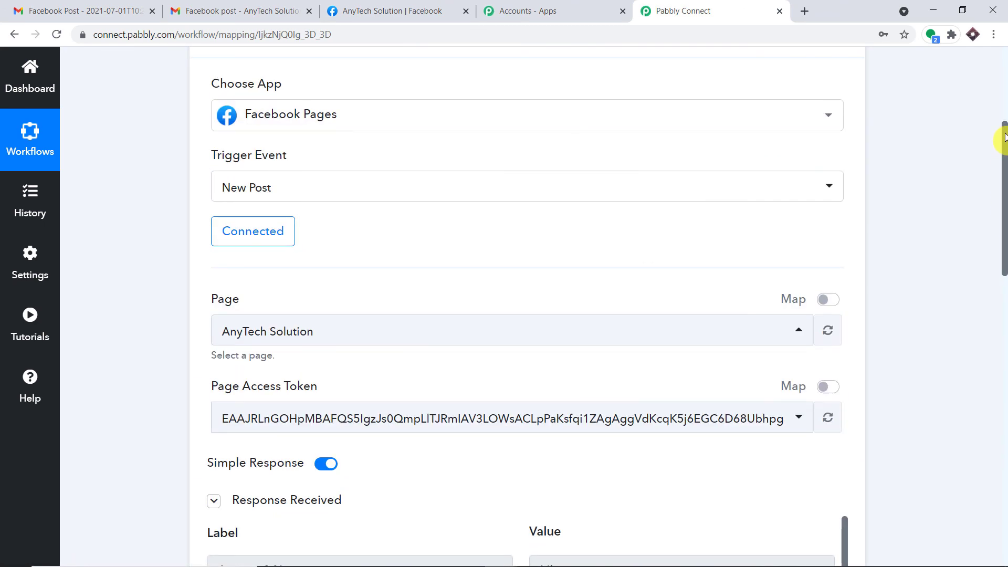
{"action": "left_click", "coordinate": [451, 269]}
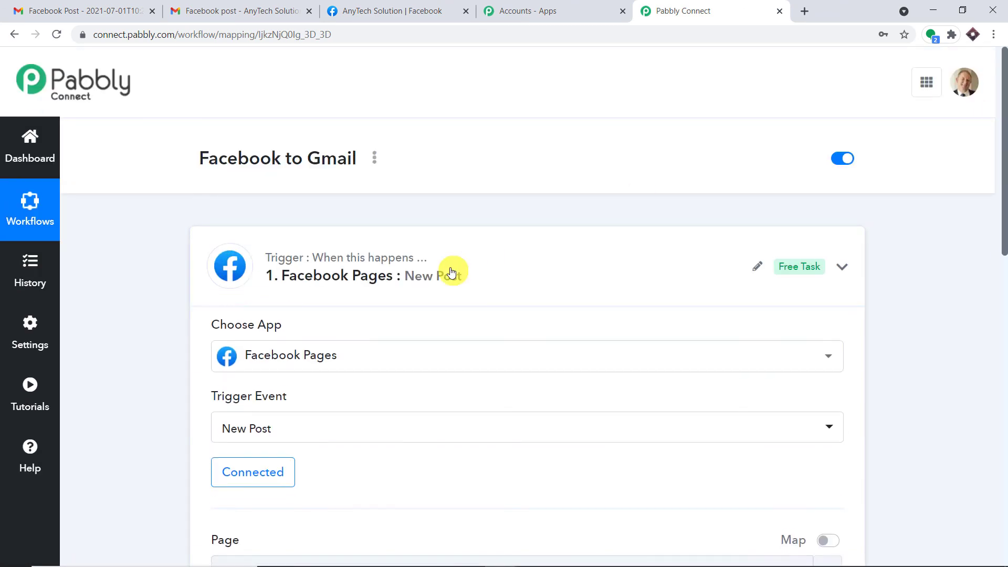
{"action": "scroll", "coordinate": [600, 236], "scroll_direction": "down", "scroll_amount": 2}
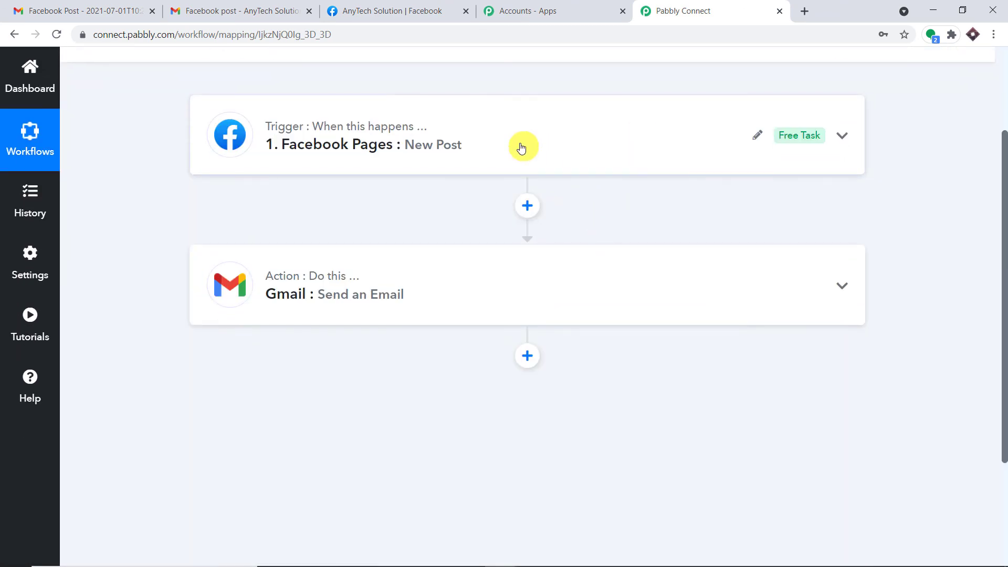
{"action": "scroll", "coordinate": [520, 149], "scroll_direction": "up", "scroll_amount": 1}
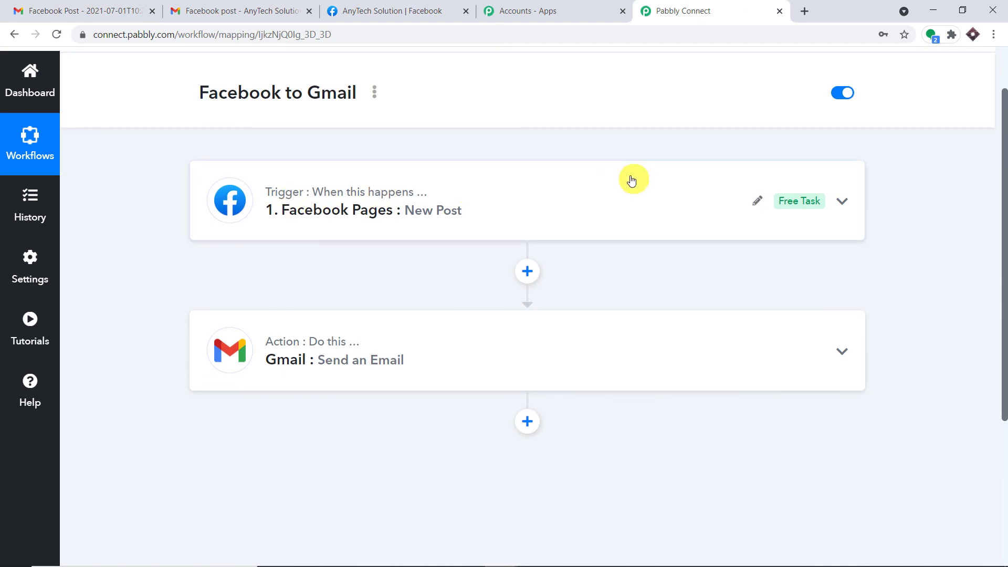